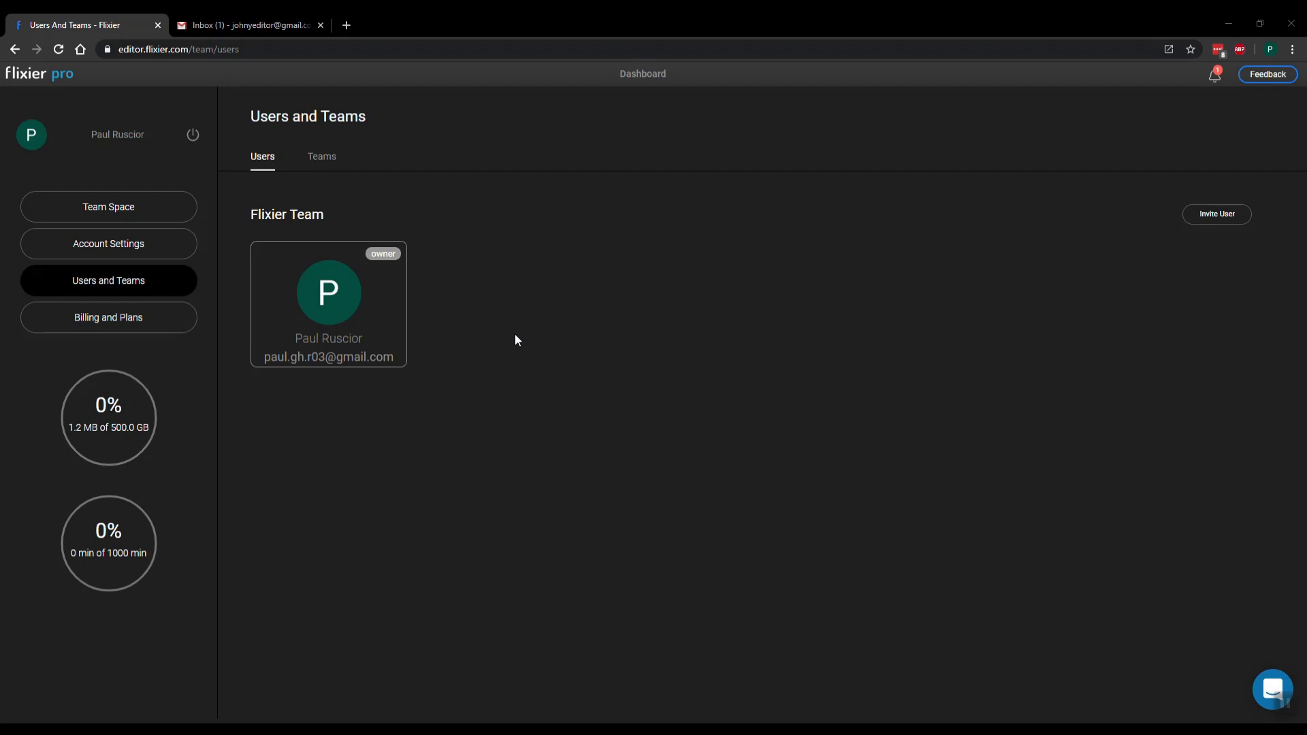
From the team Users page, enter the collaborator's e-mail address in the Add team member dialog
left_click(132, 207)
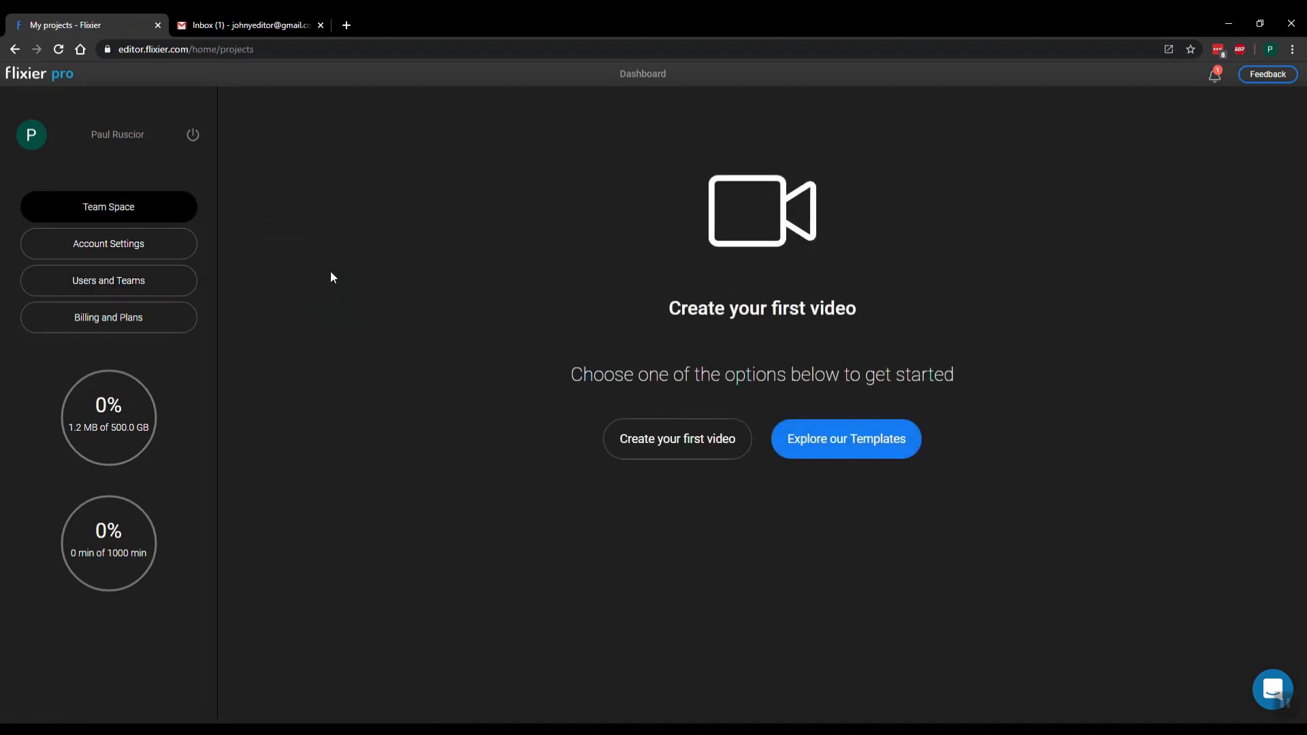
left_click(170, 283)
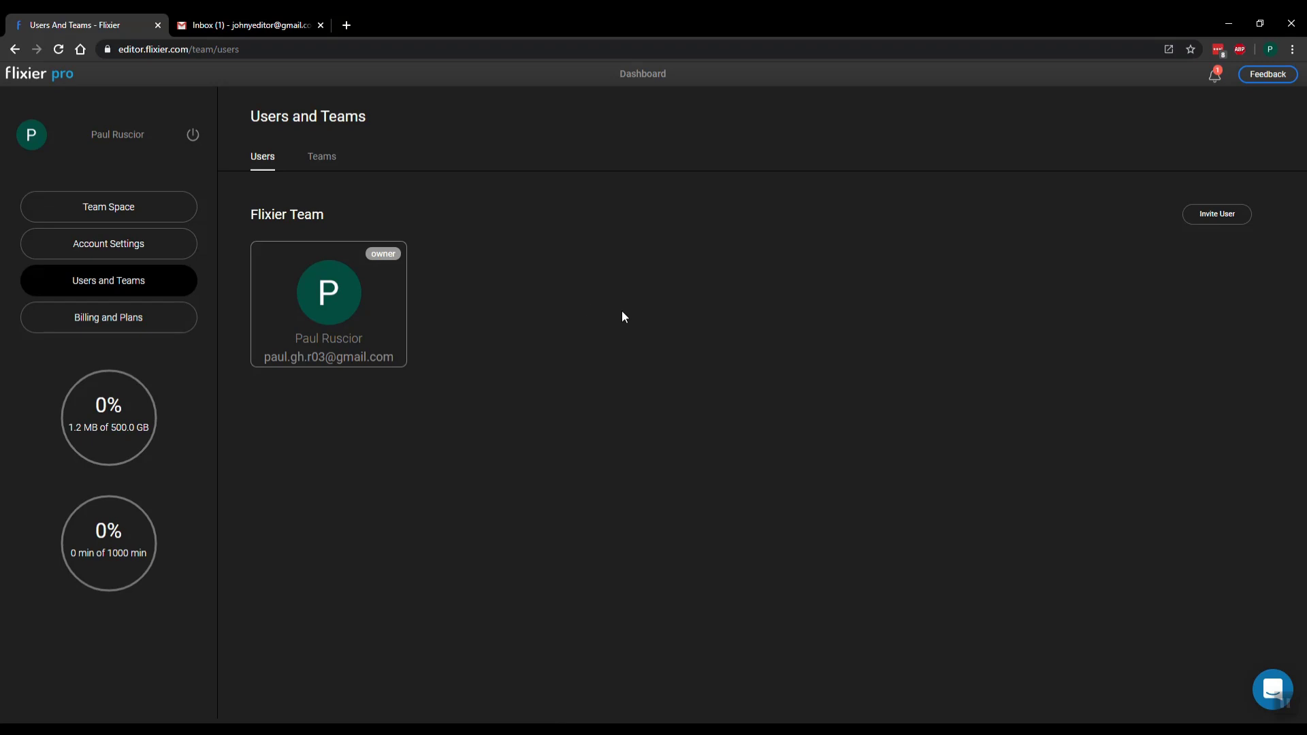
left_click(1209, 215)
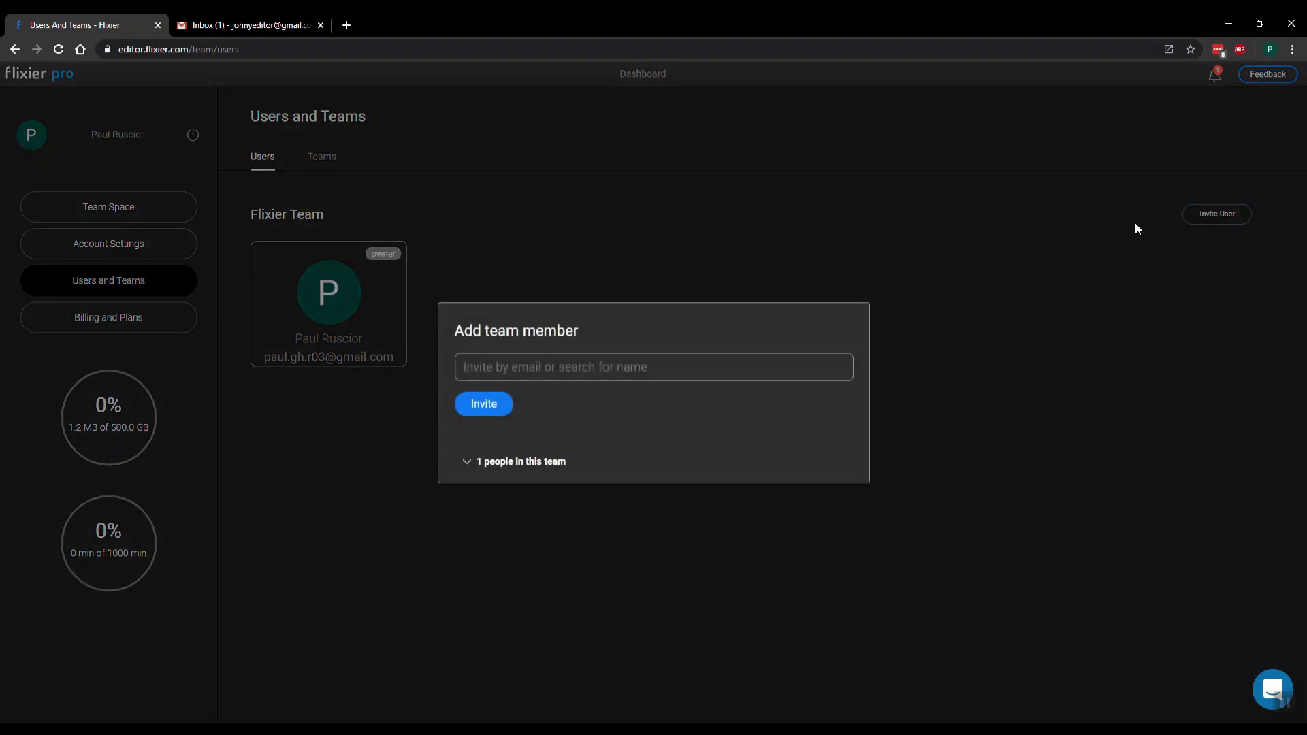
left_click(576, 364)
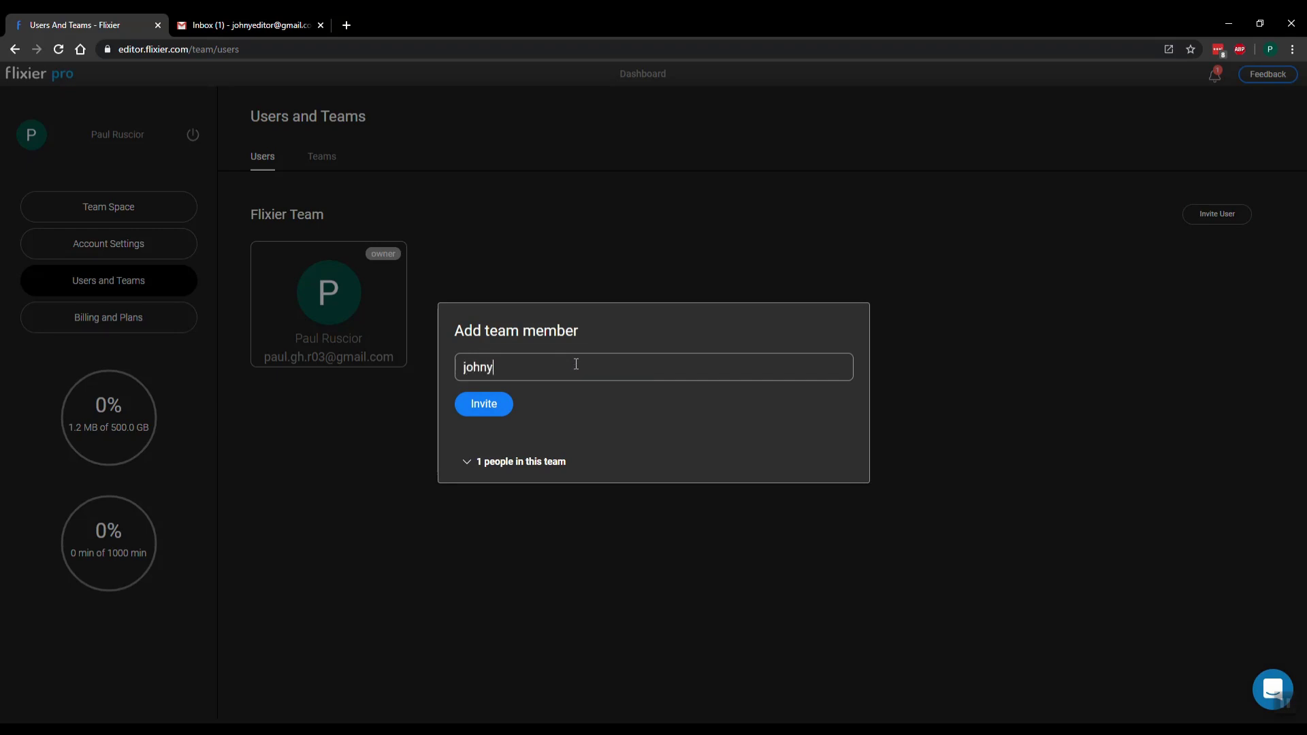
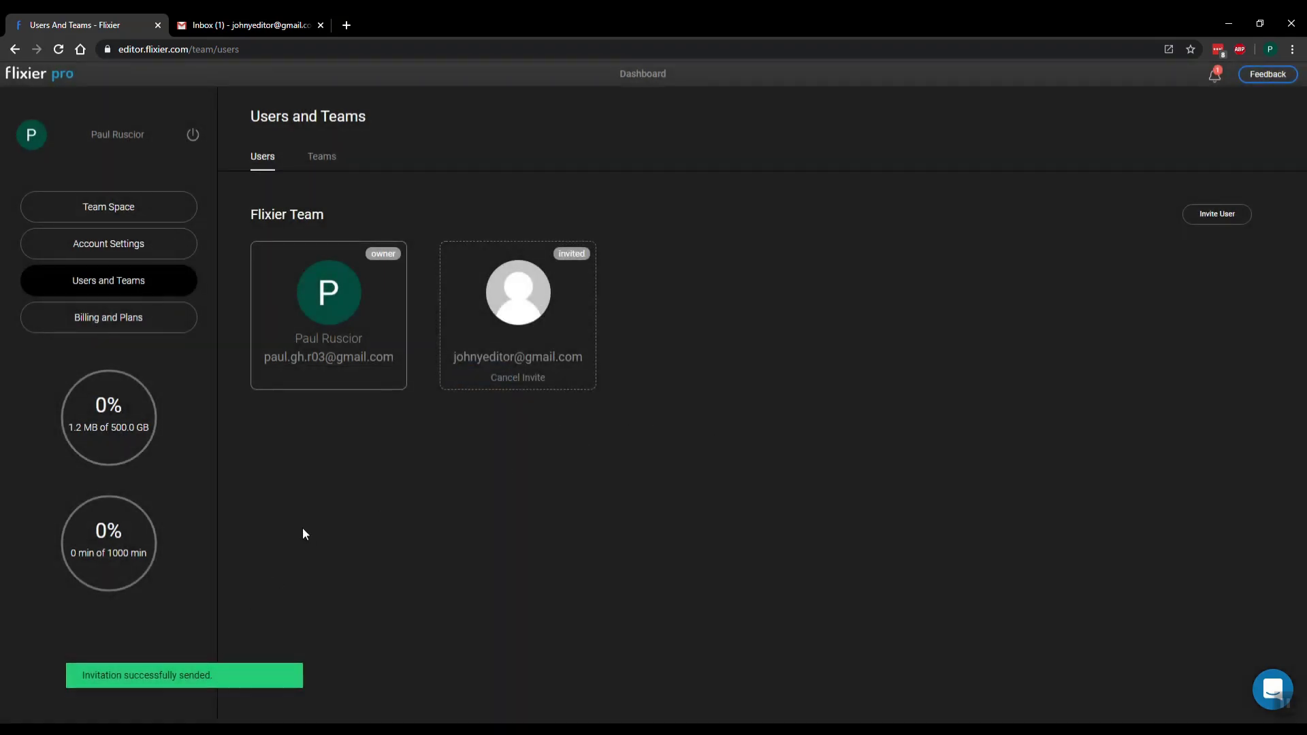
In Gmail, open Flixier's New Invitation email and copy the Register link's address
left_click(268, 31)
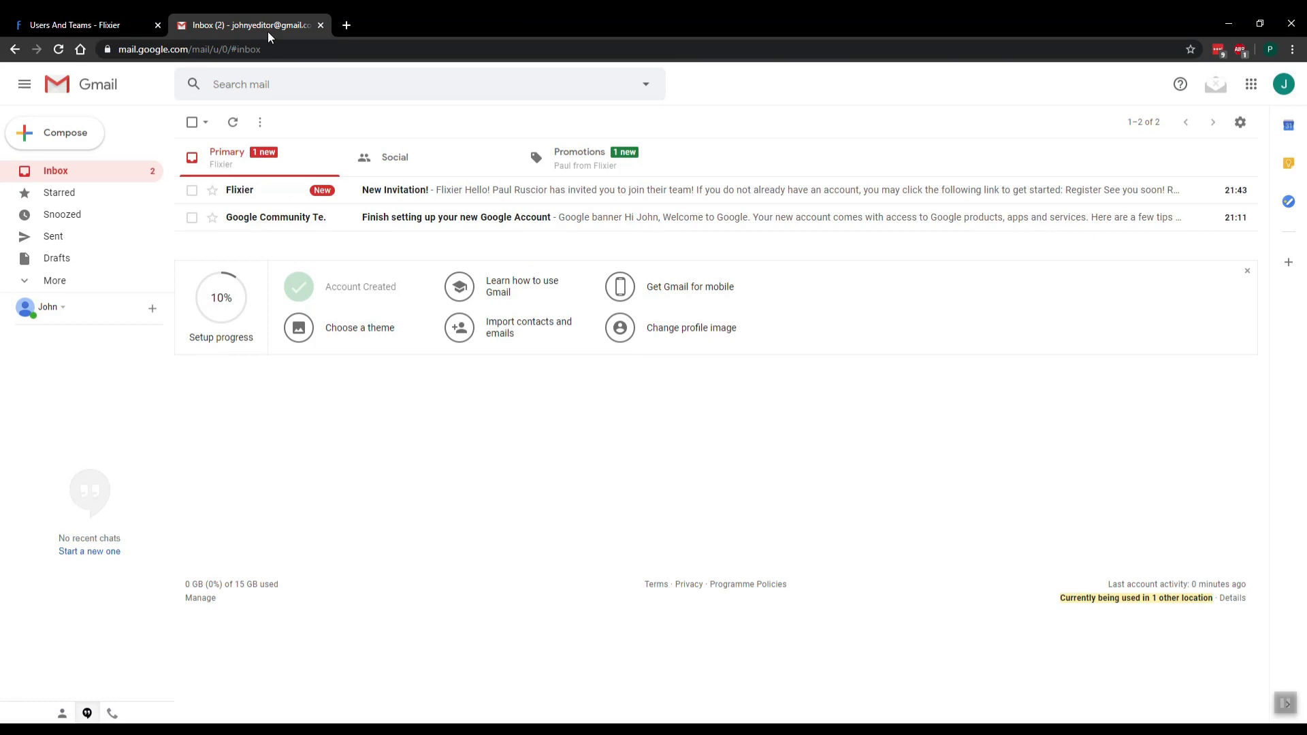
left_click(461, 195)
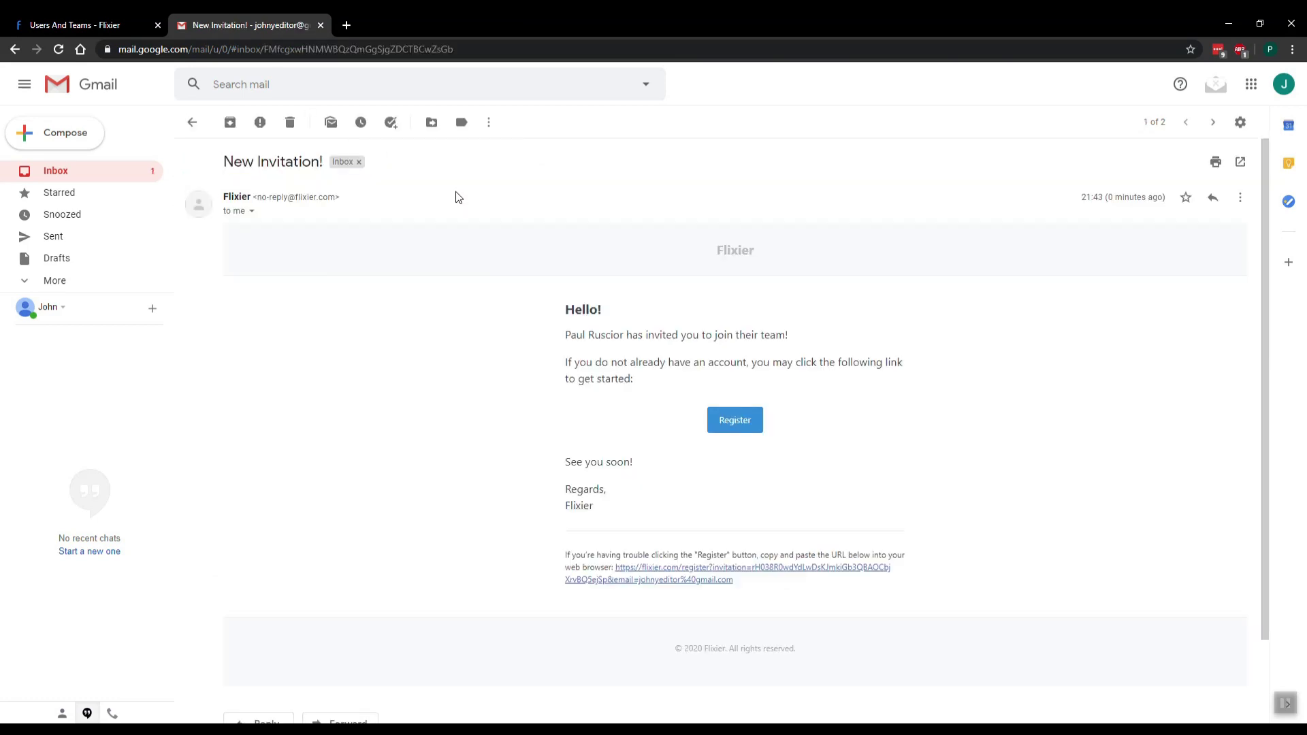
right_click(665, 584)
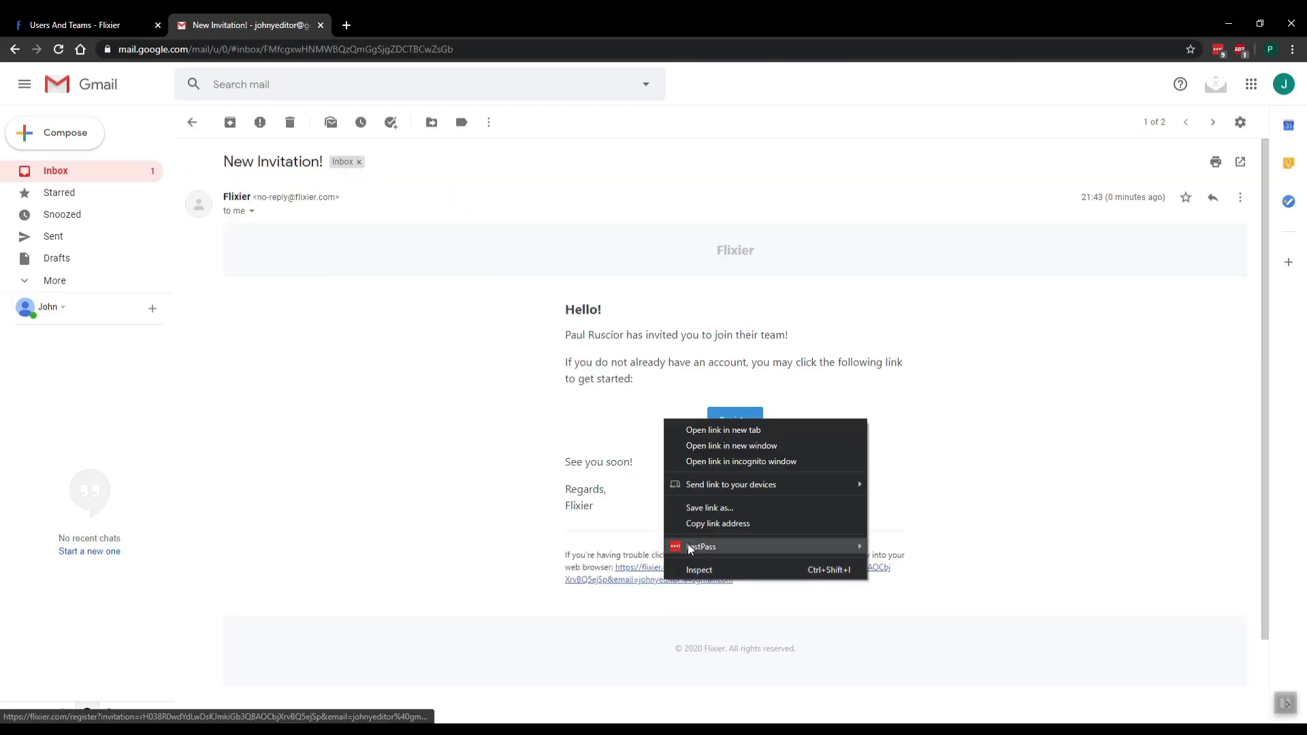
mouse_move(712, 547)
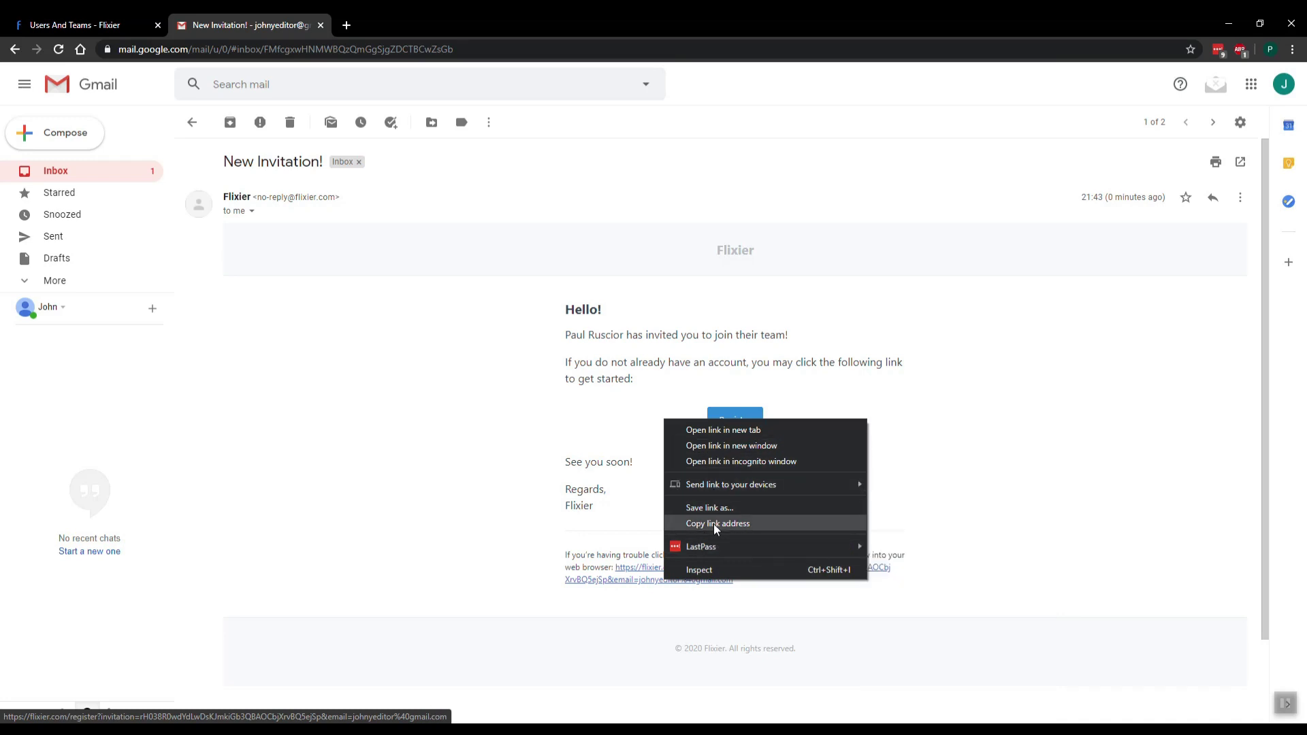
left_click(715, 524)
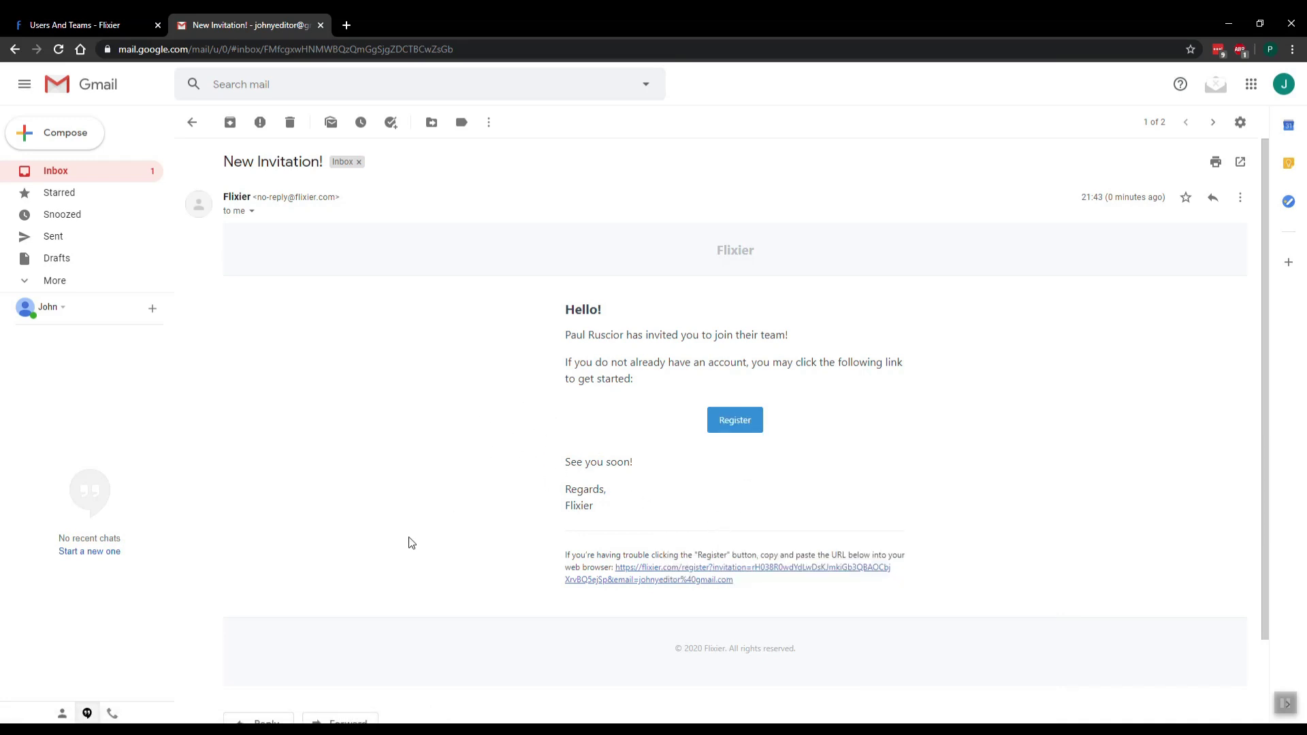
Load the copied invitation link in the Flixier login window to reach the registration page
mouse_move(217, 728)
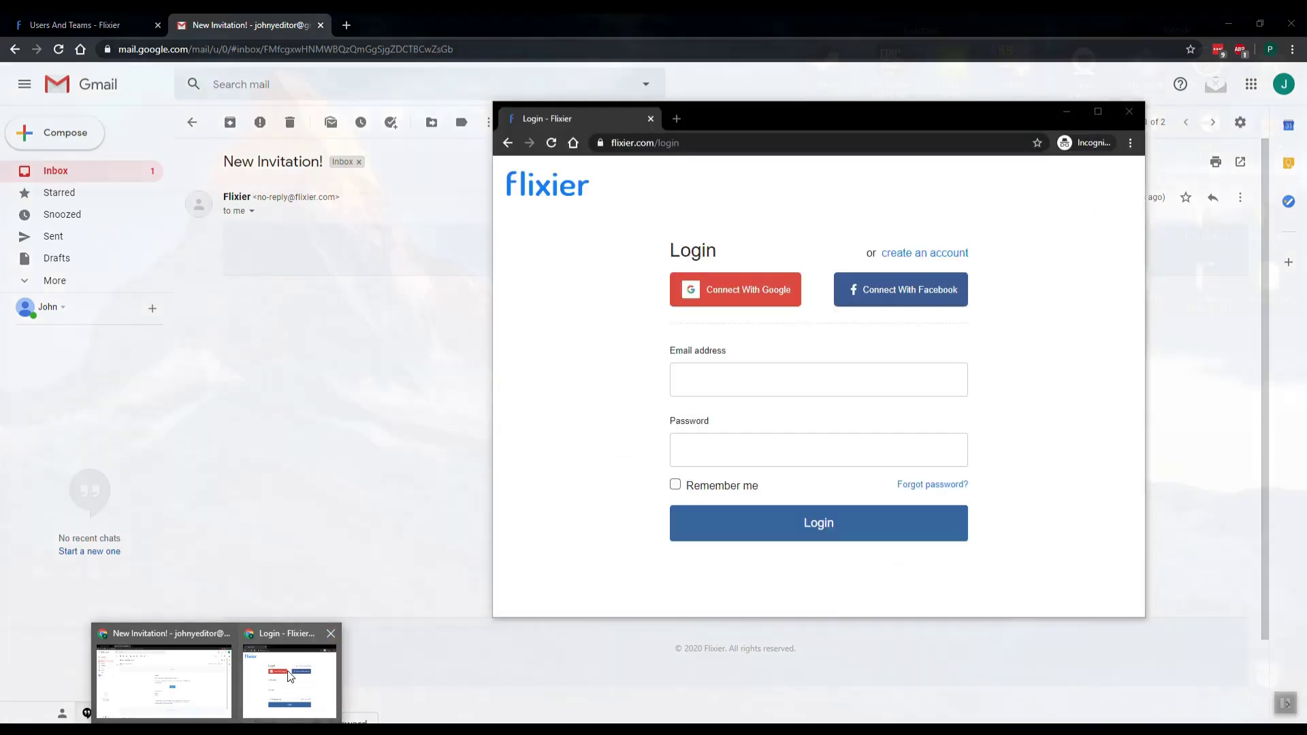
left_click(289, 676)
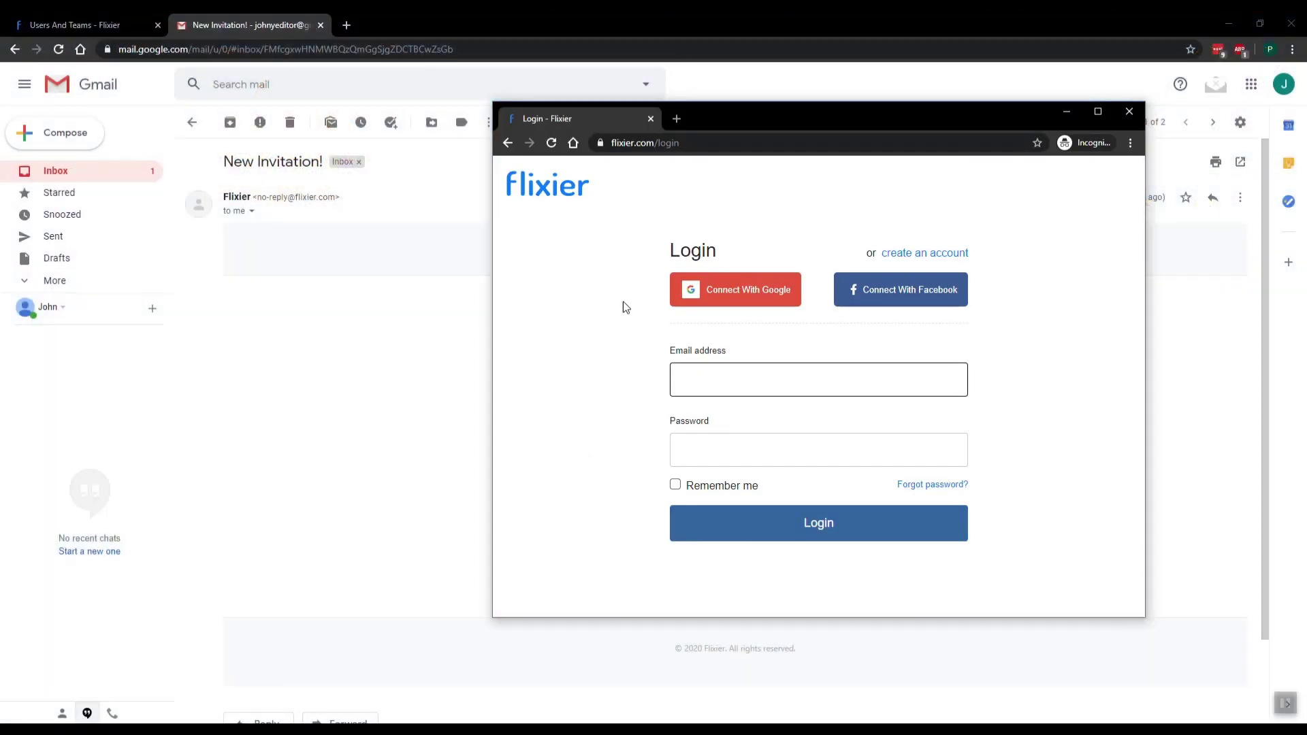
left_click(716, 143)
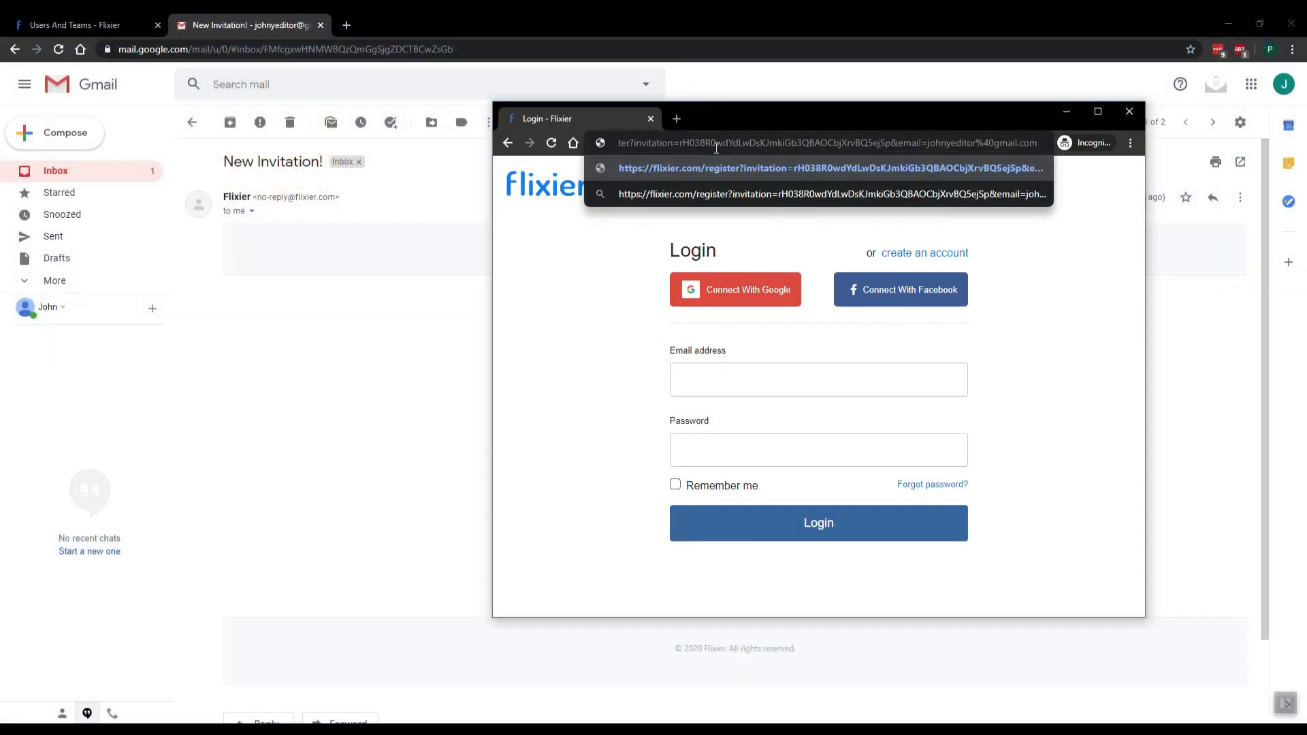
key("Return")
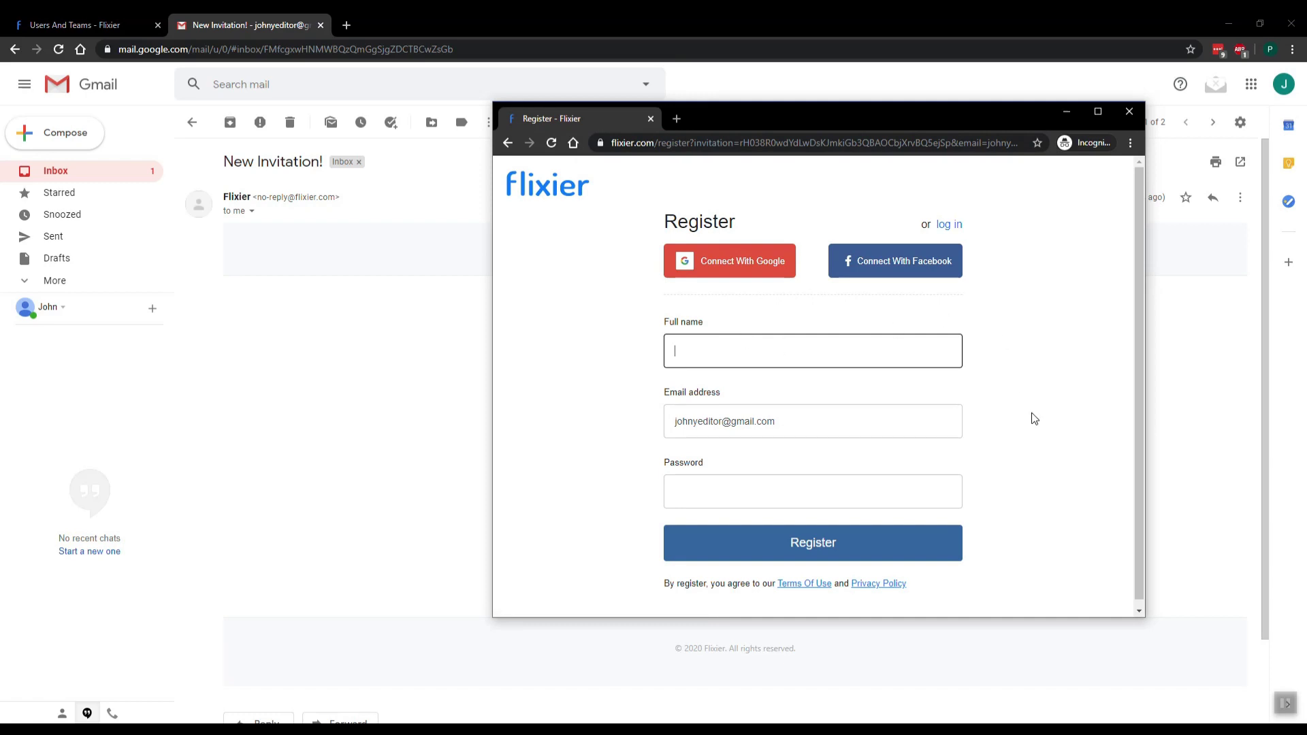
Register the invited account with the collaborator's full name and a password
type("Jo")
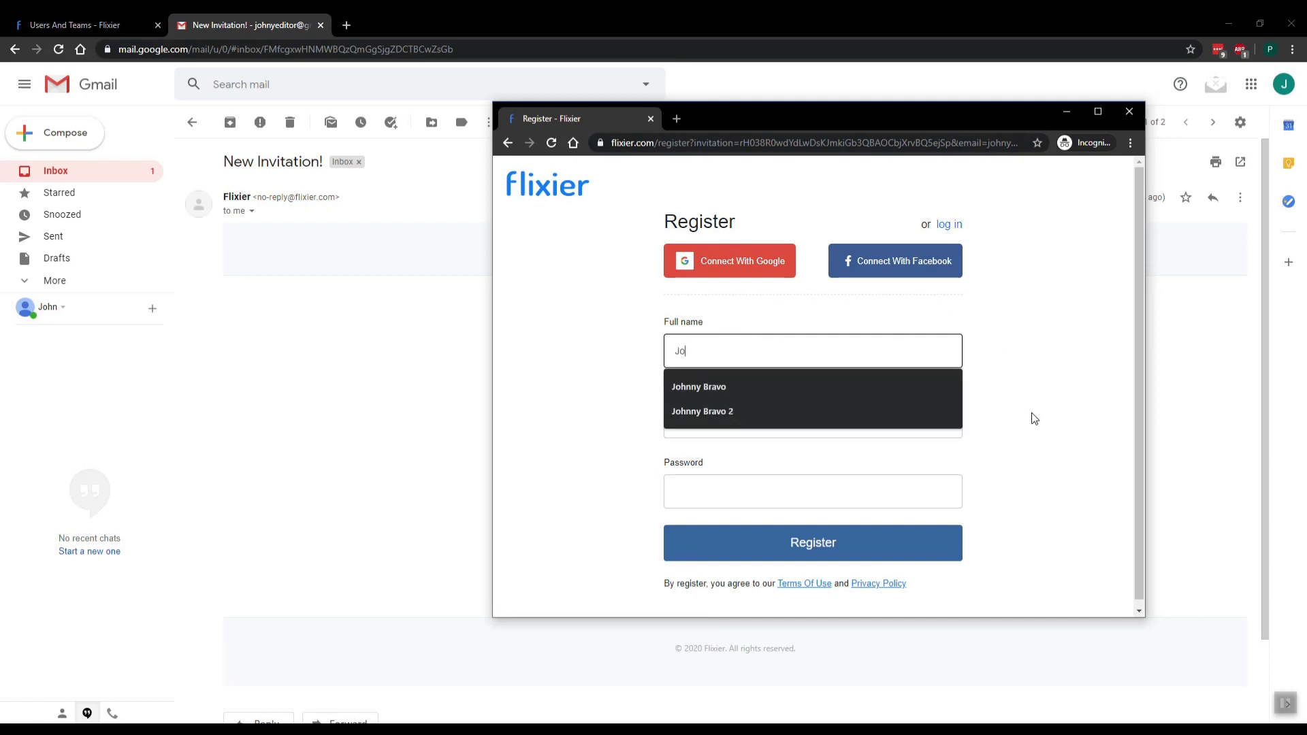
type("hny")
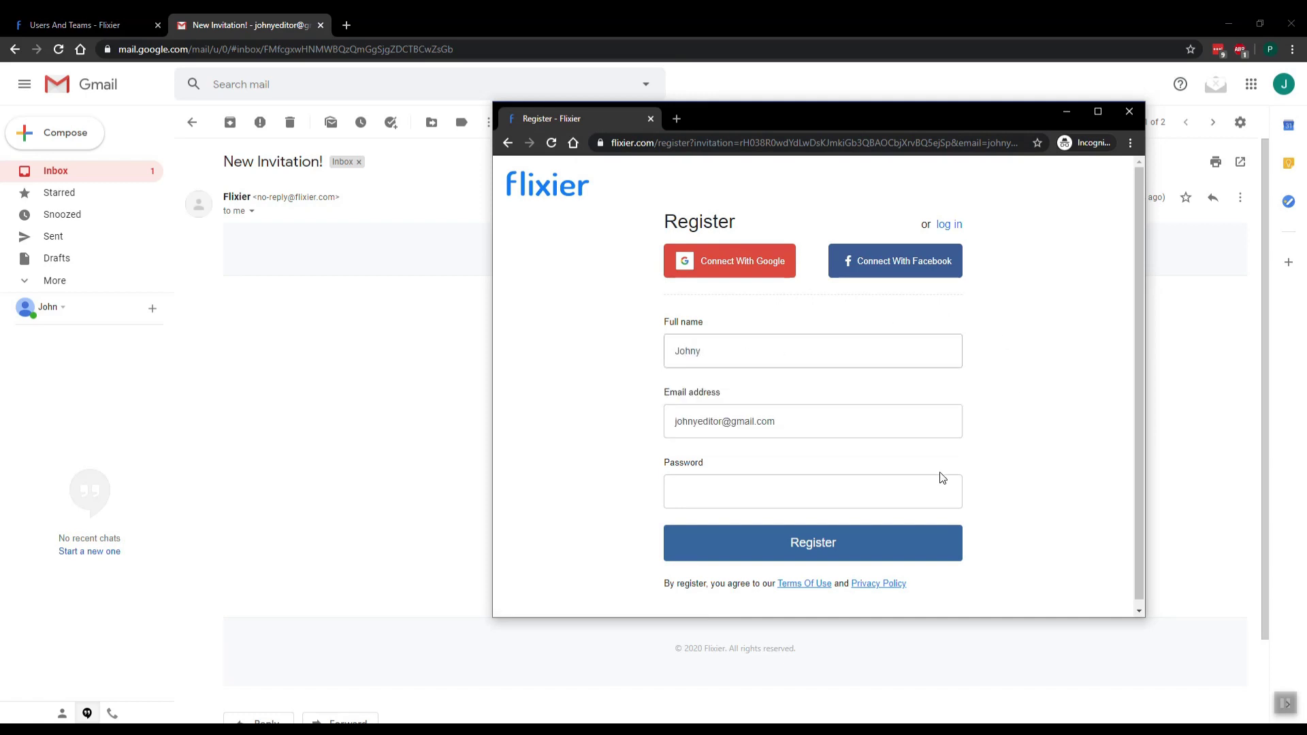
left_click(854, 483)
type("••••••")
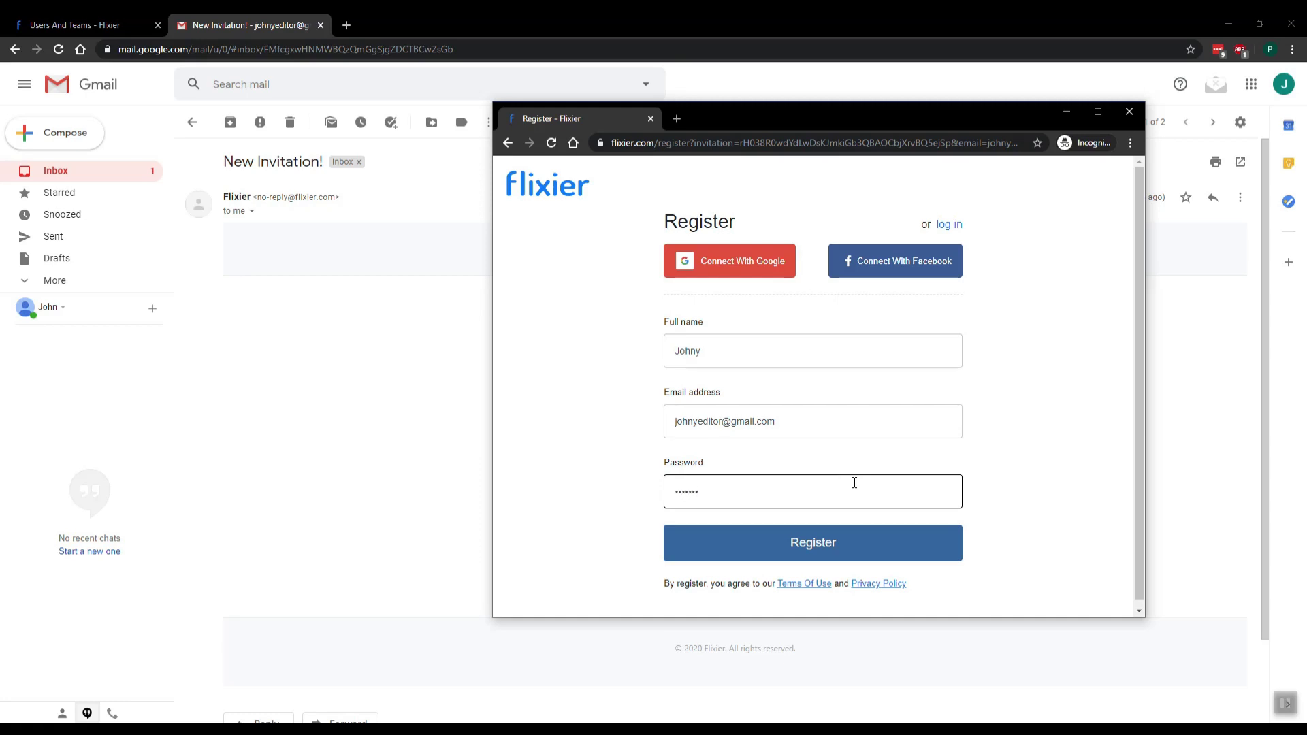
left_click(843, 542)
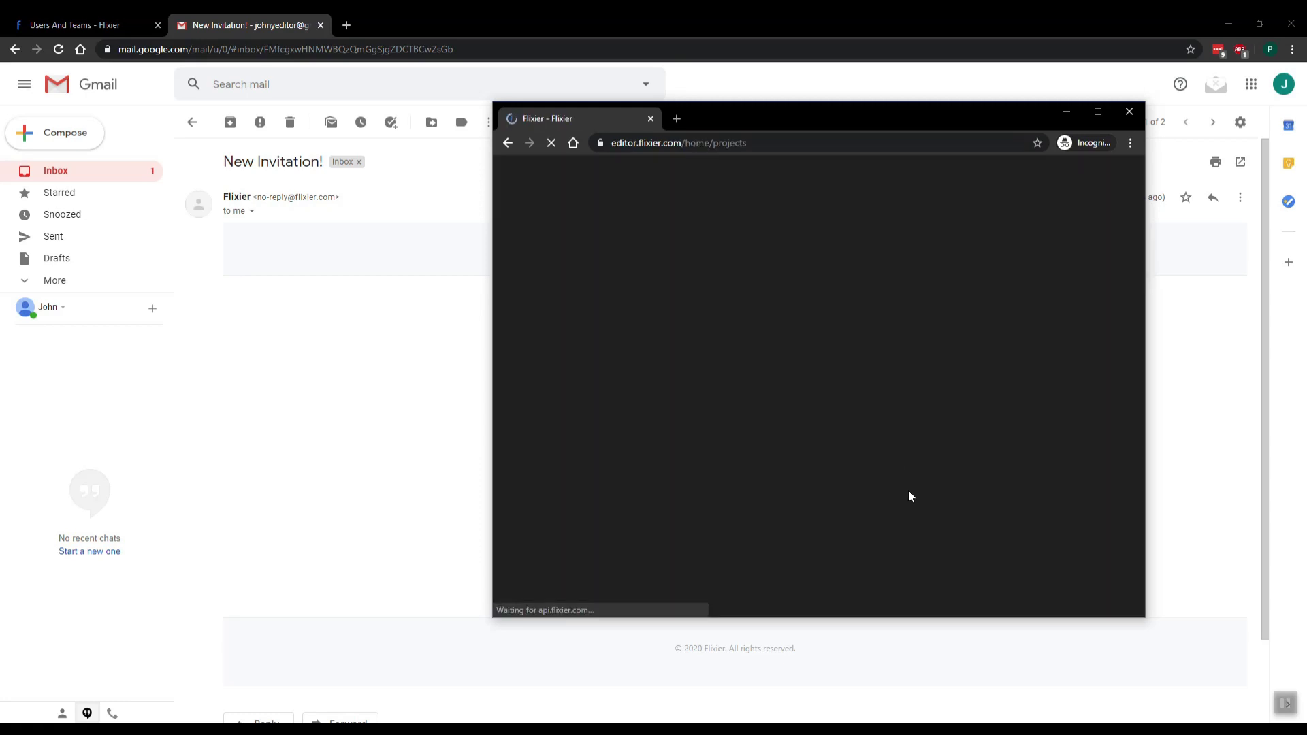
scroll(858, 338, "down", 4)
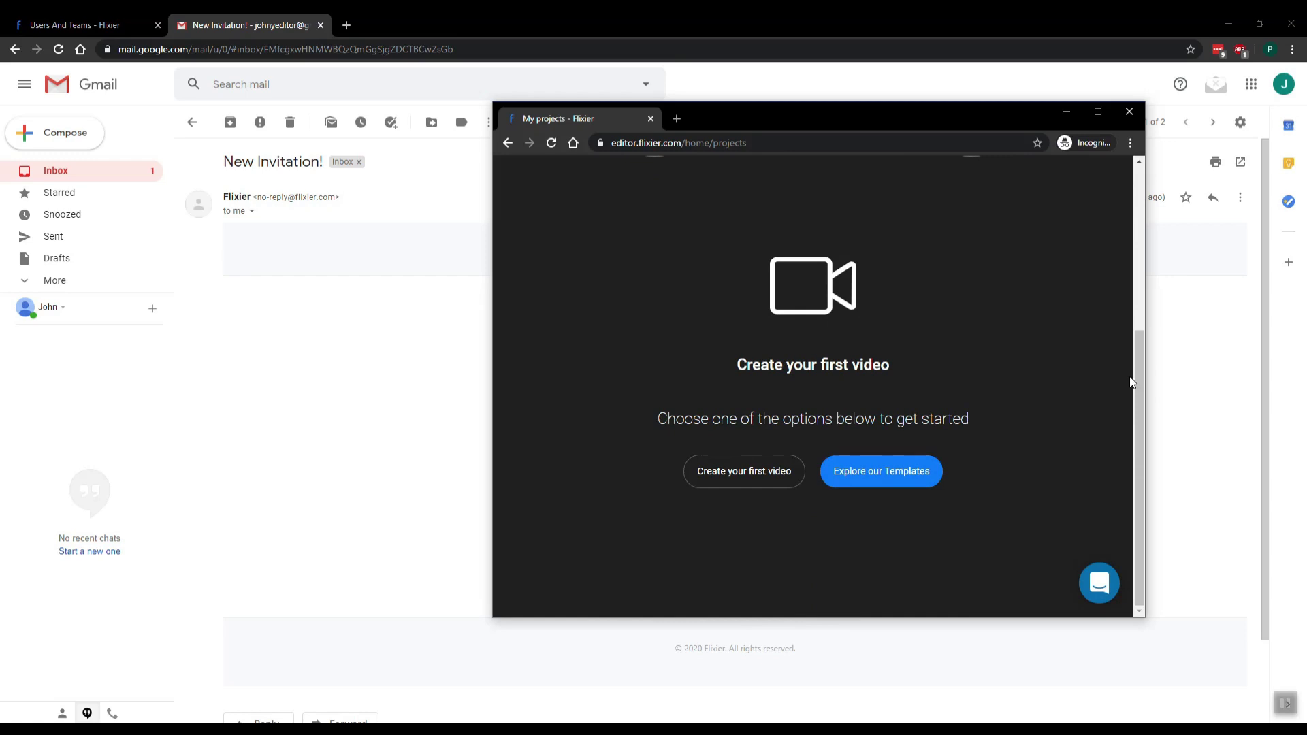
View Users and Teams from both accounts, refreshing the owner's page to show member status
left_click(1098, 112)
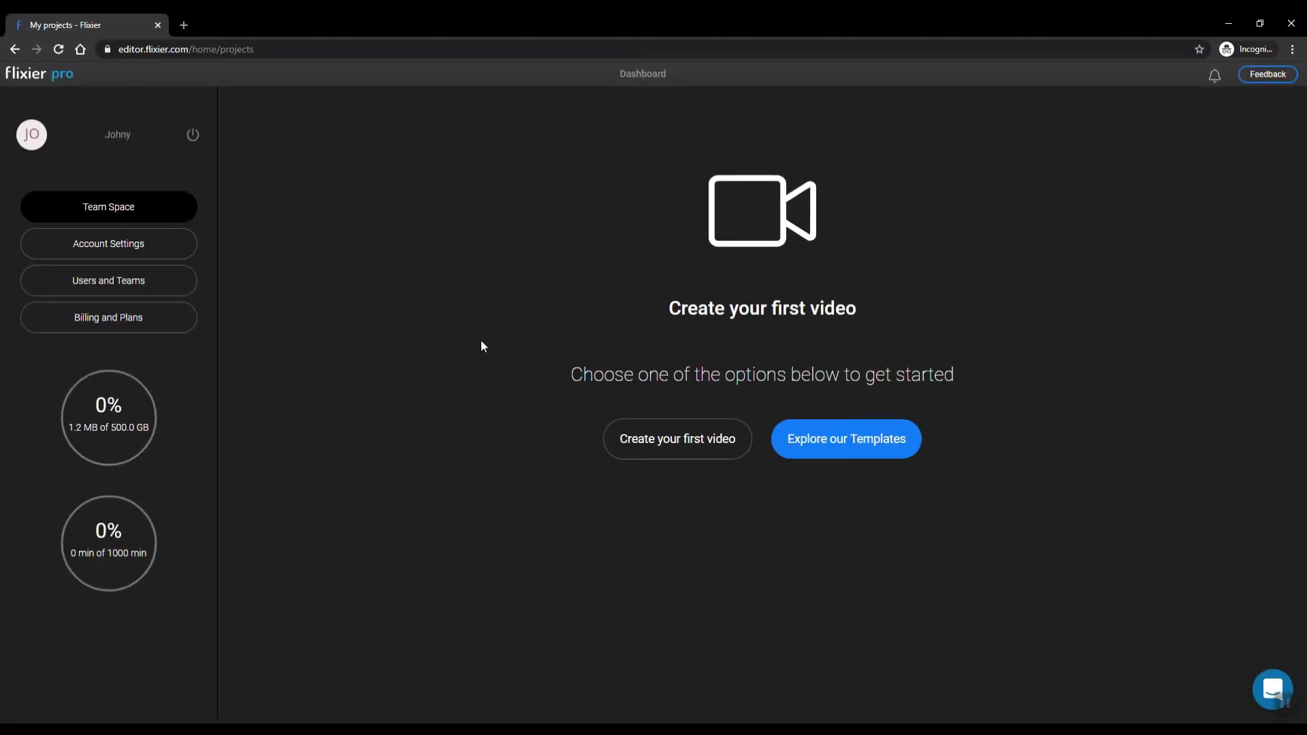
left_click(125, 287)
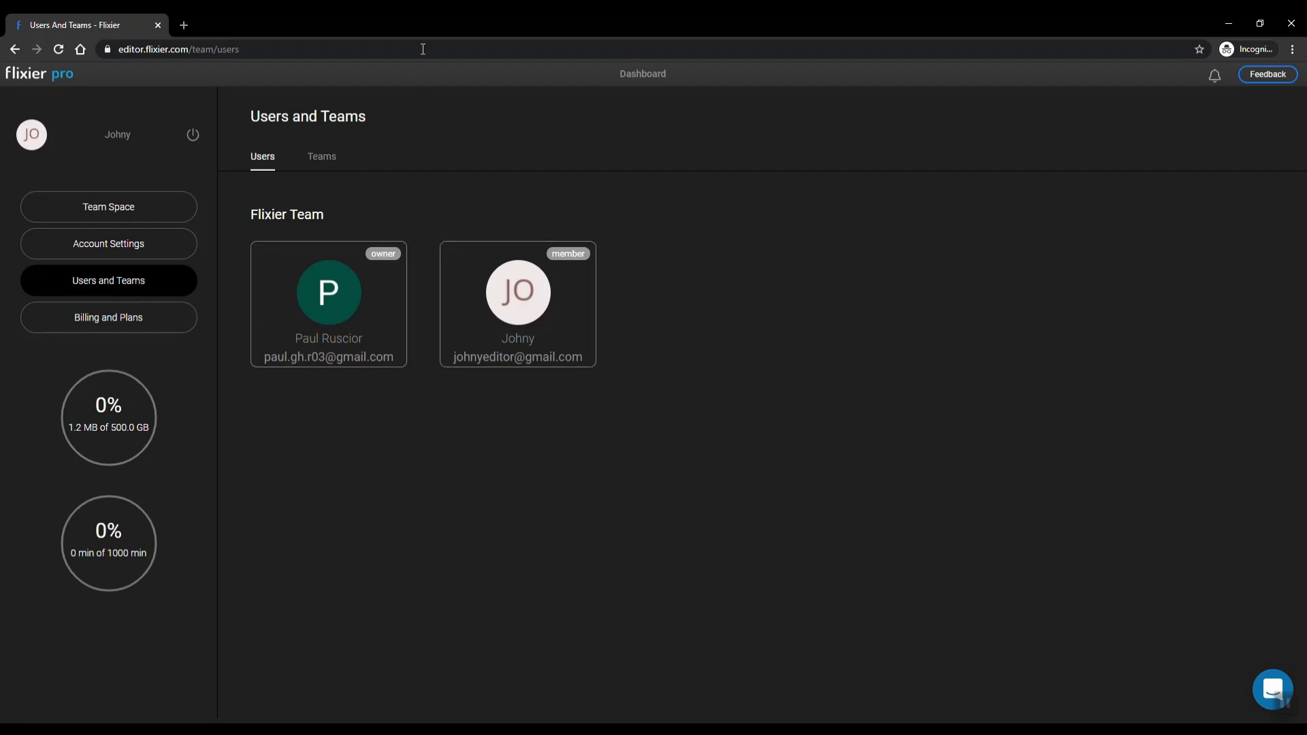
left_click_drag(422, 23, 90, 32)
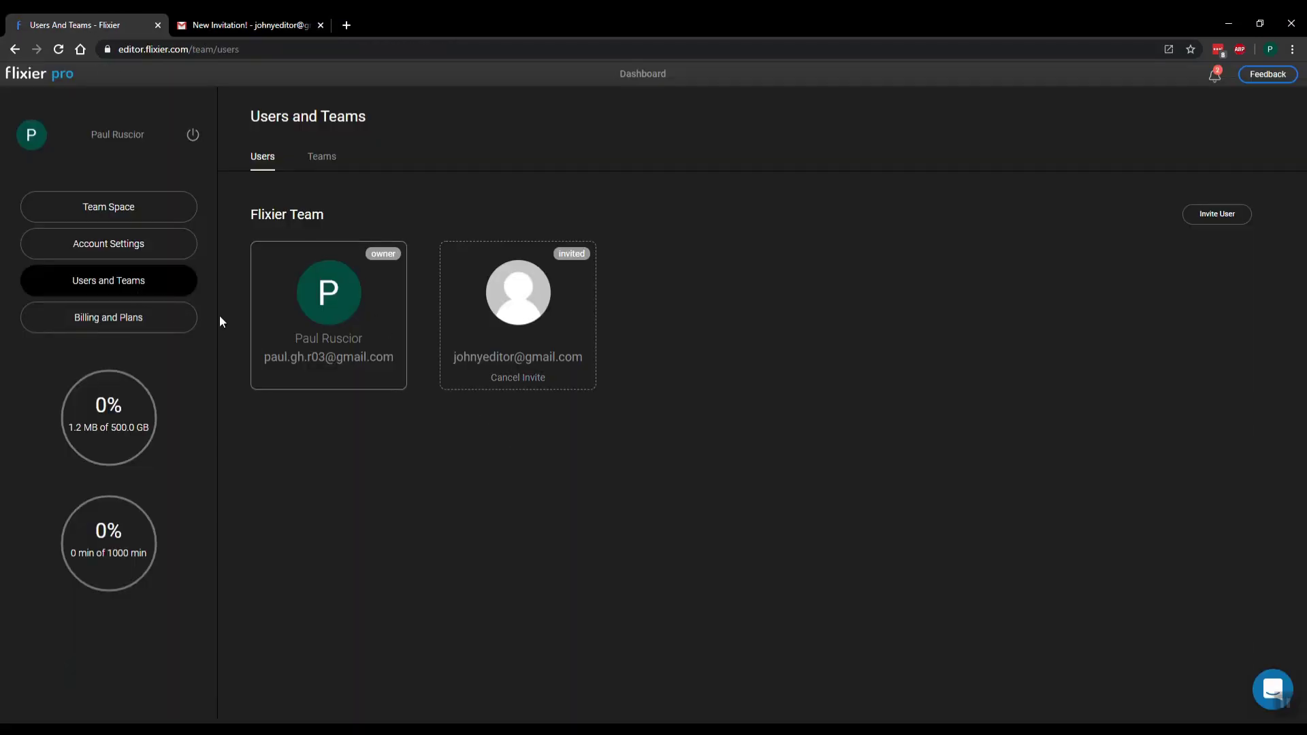
left_click(157, 223)
left_click(138, 281)
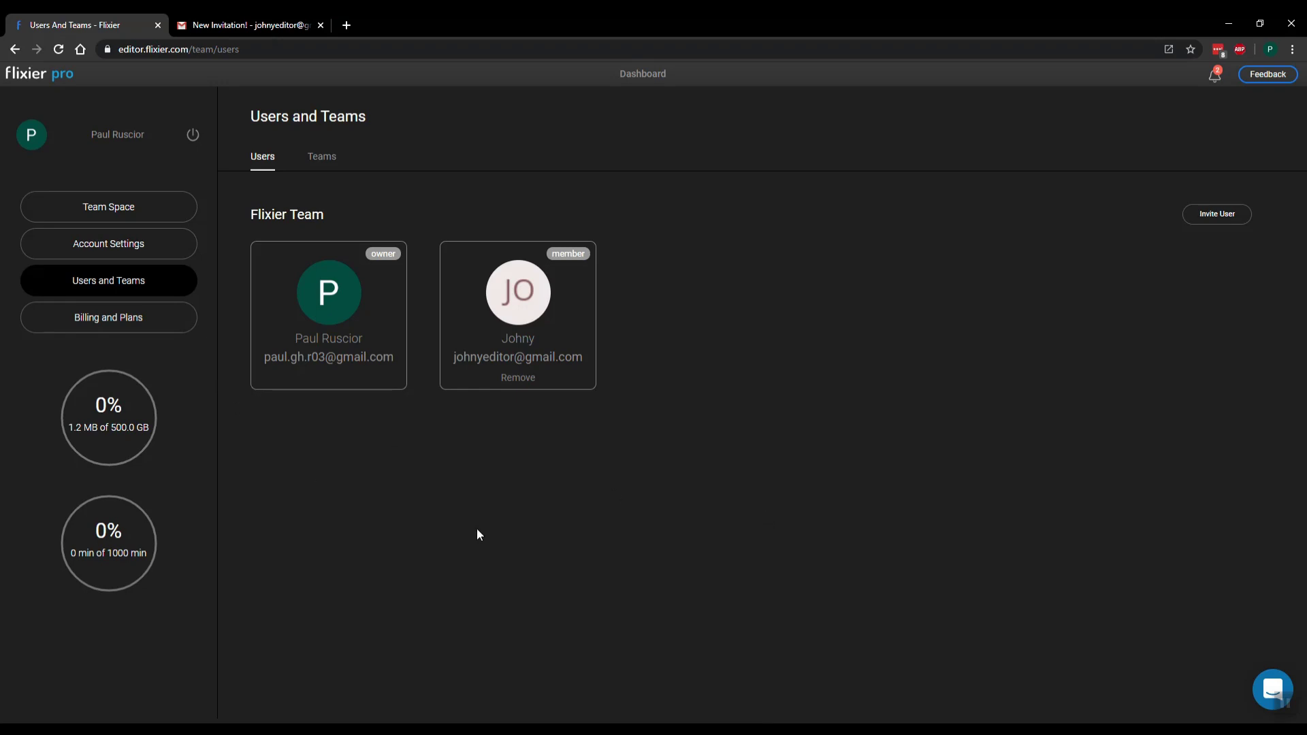
From the owner's projects space, create a Widescreen project named 'First showcase'
left_click(106, 209)
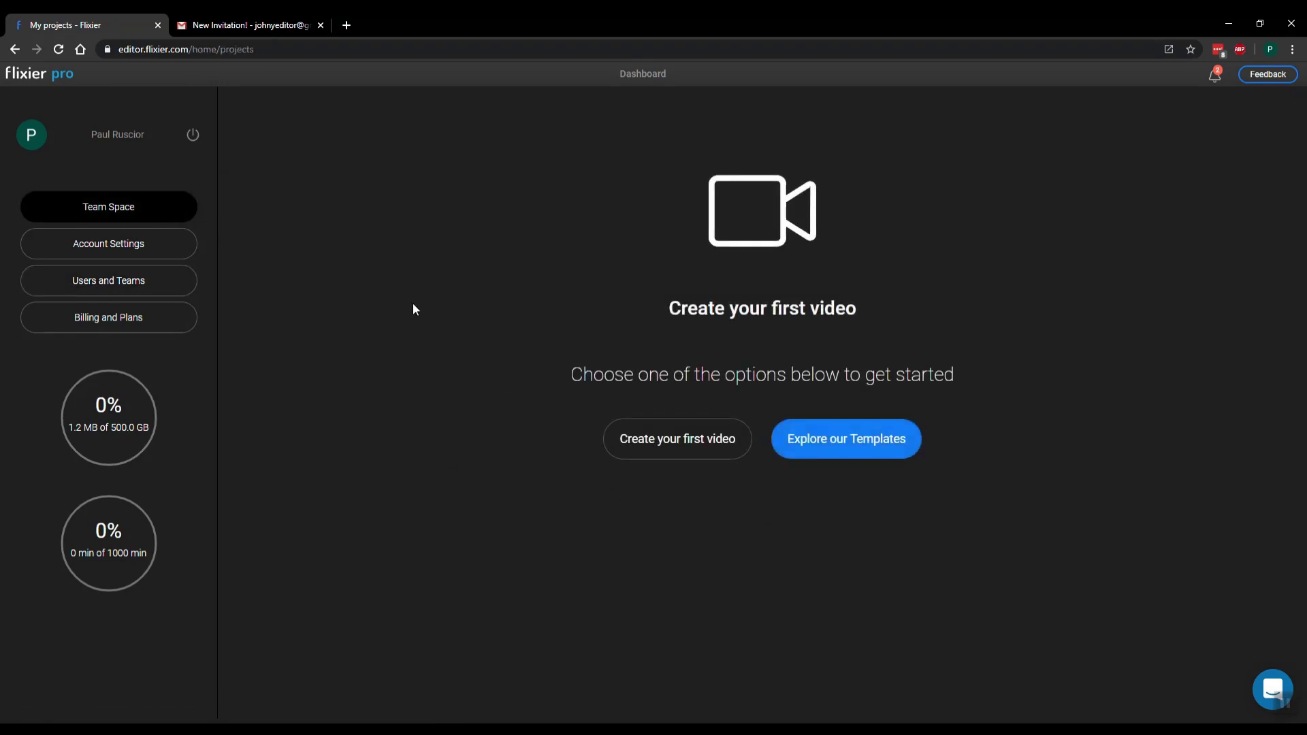
left_click(678, 454)
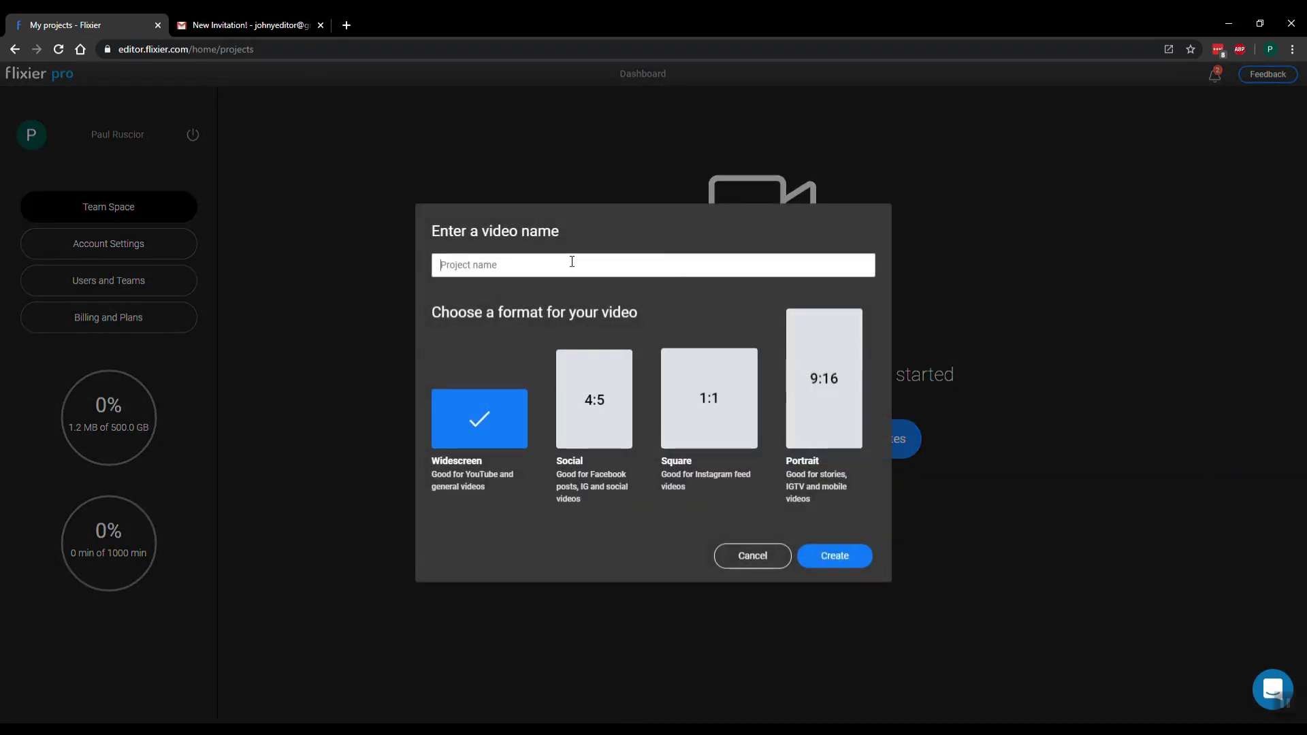
type("First showcase")
left_click(834, 556)
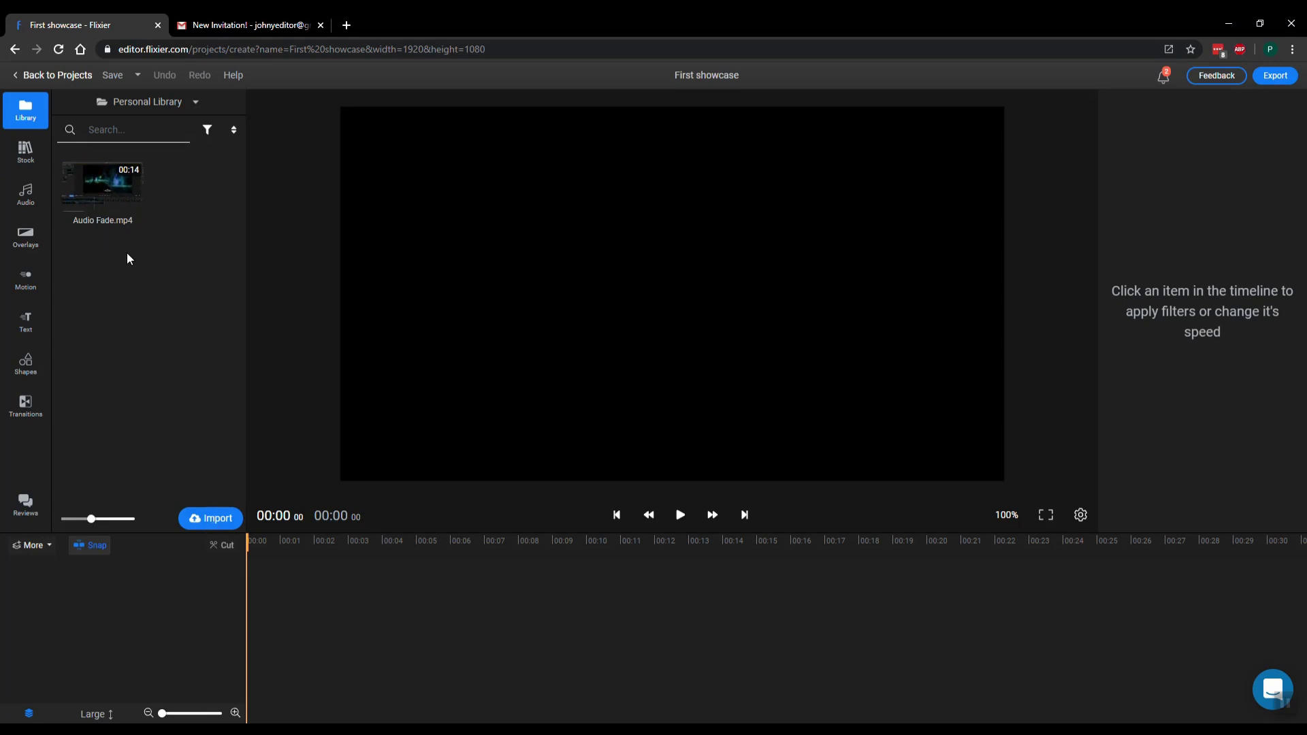
left_click(218, 520)
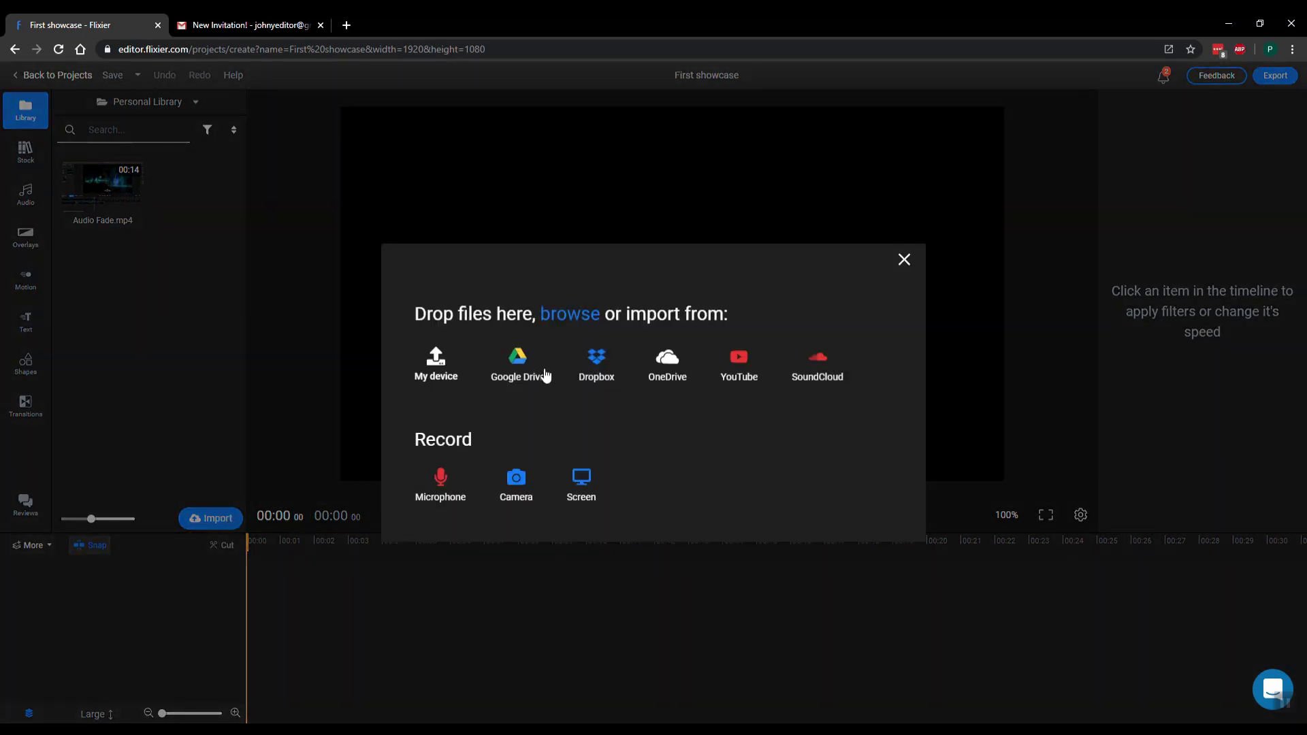
left_click(904, 261)
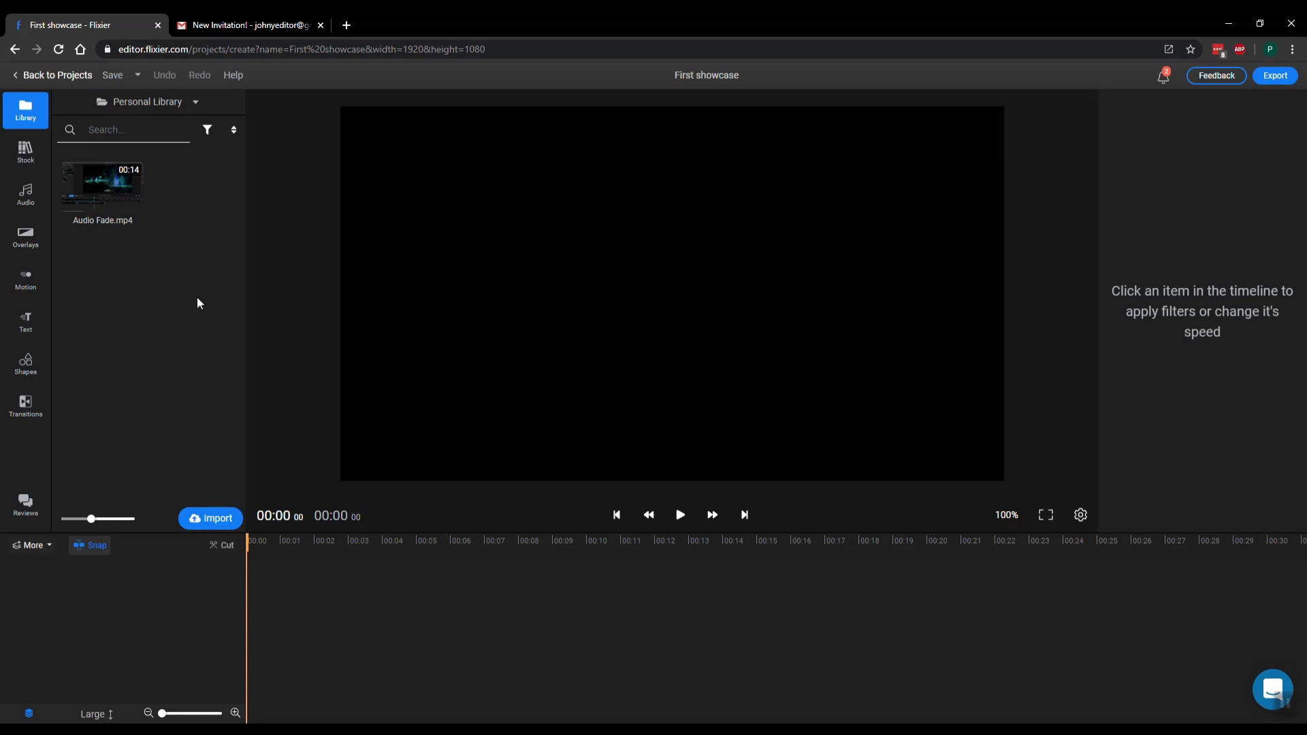
left_click(179, 100)
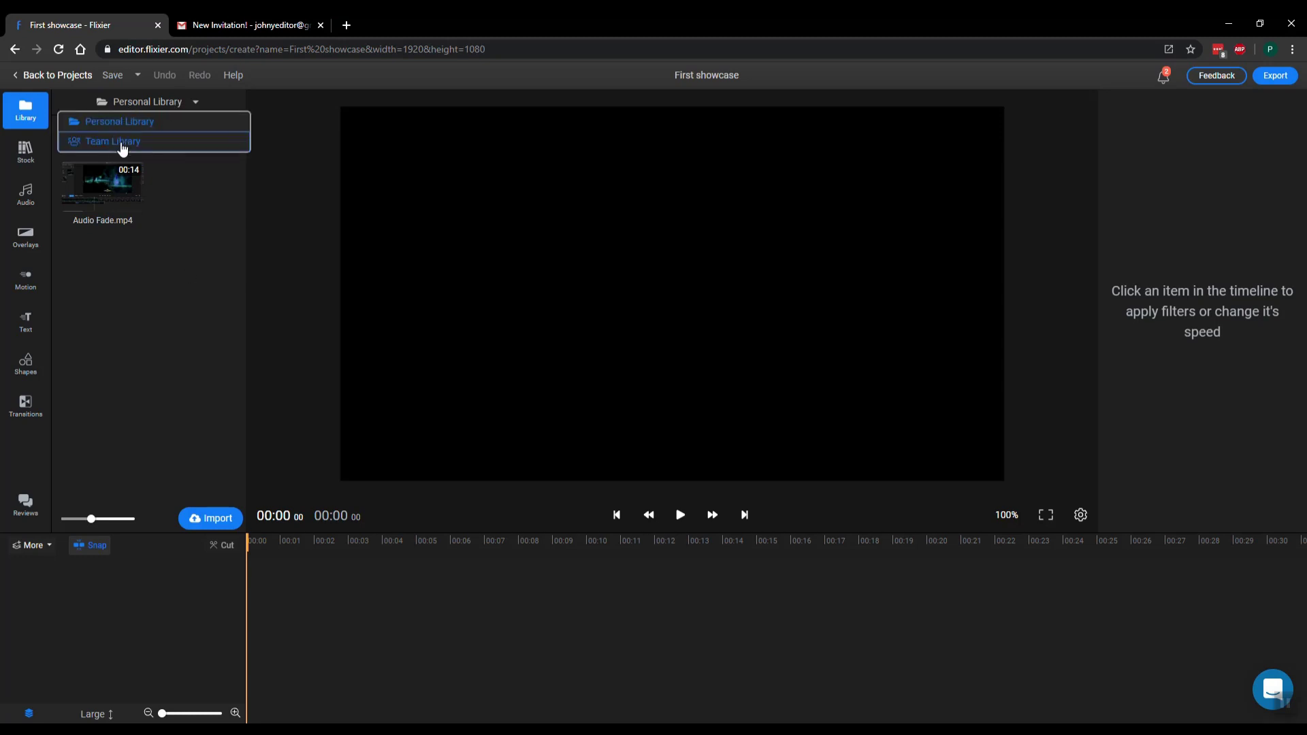
left_click(120, 142)
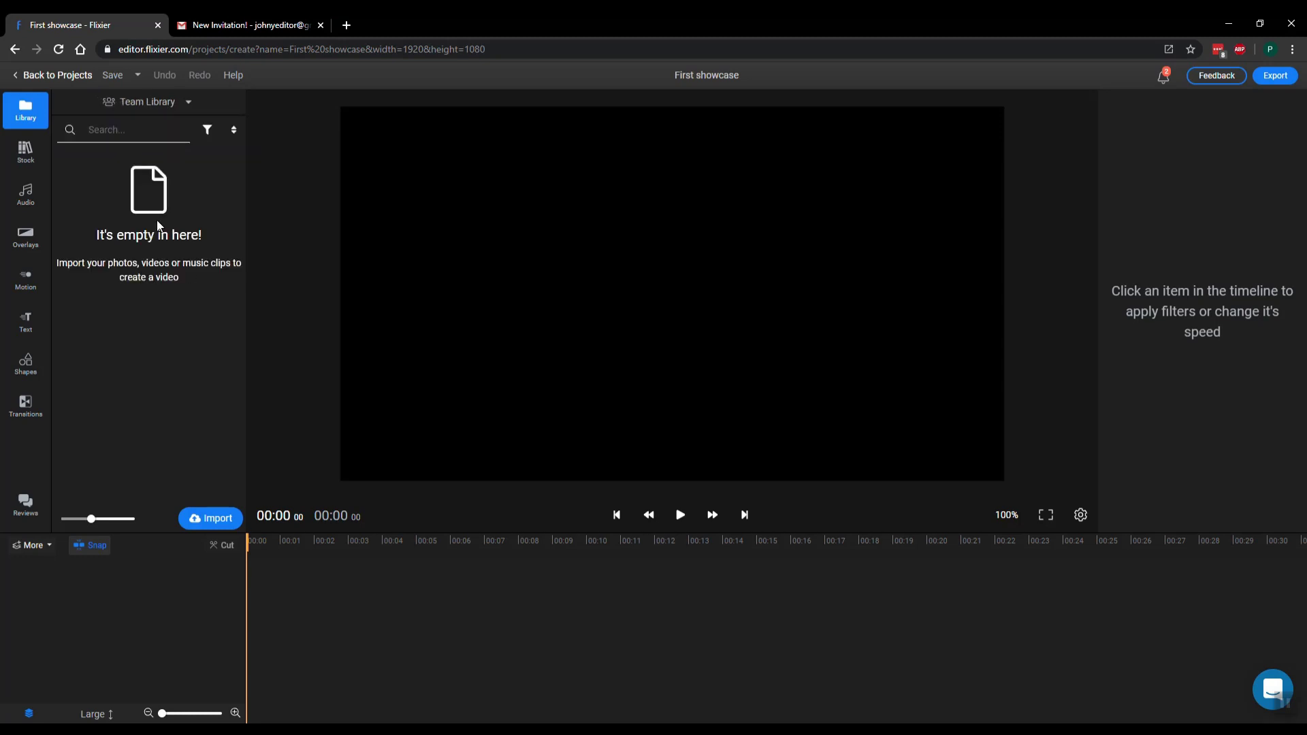
left_click(178, 109)
From the Personal Library, share Audio Fade.mp4 with the team, then switch to the Team Library
left_click(149, 123)
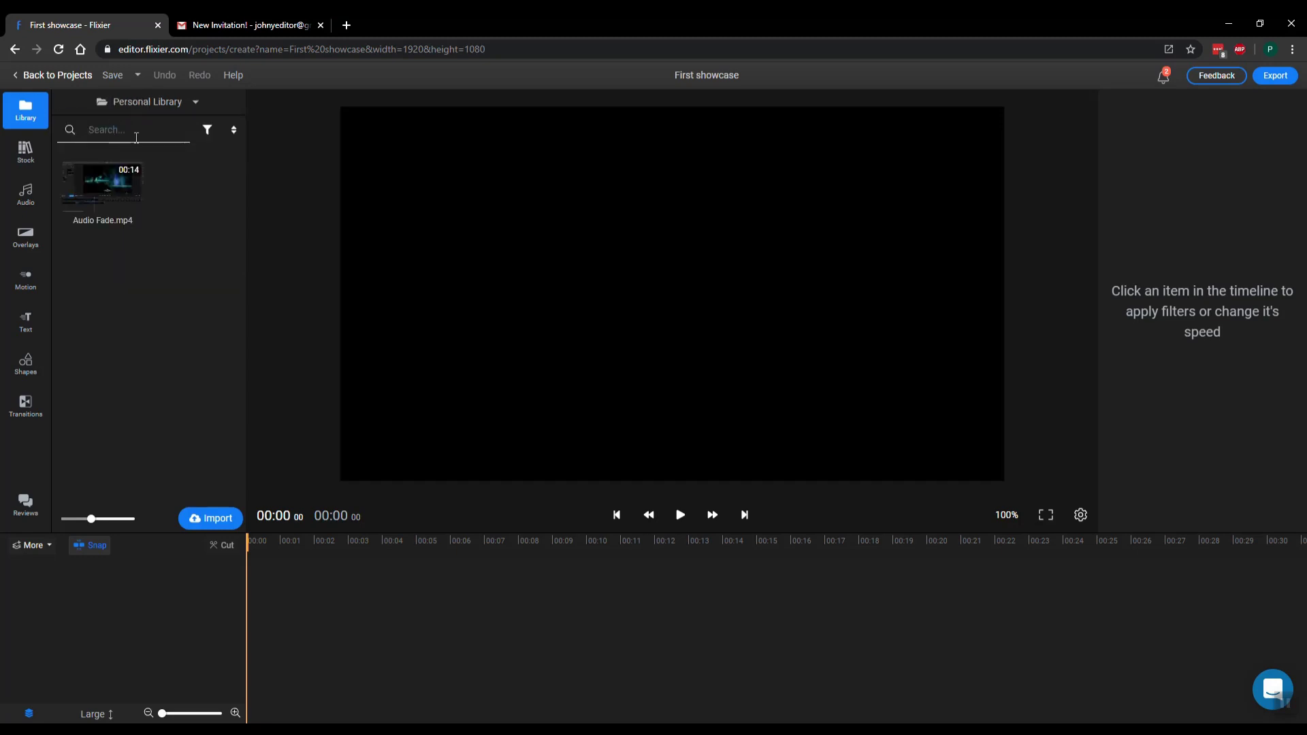
right_click(100, 195)
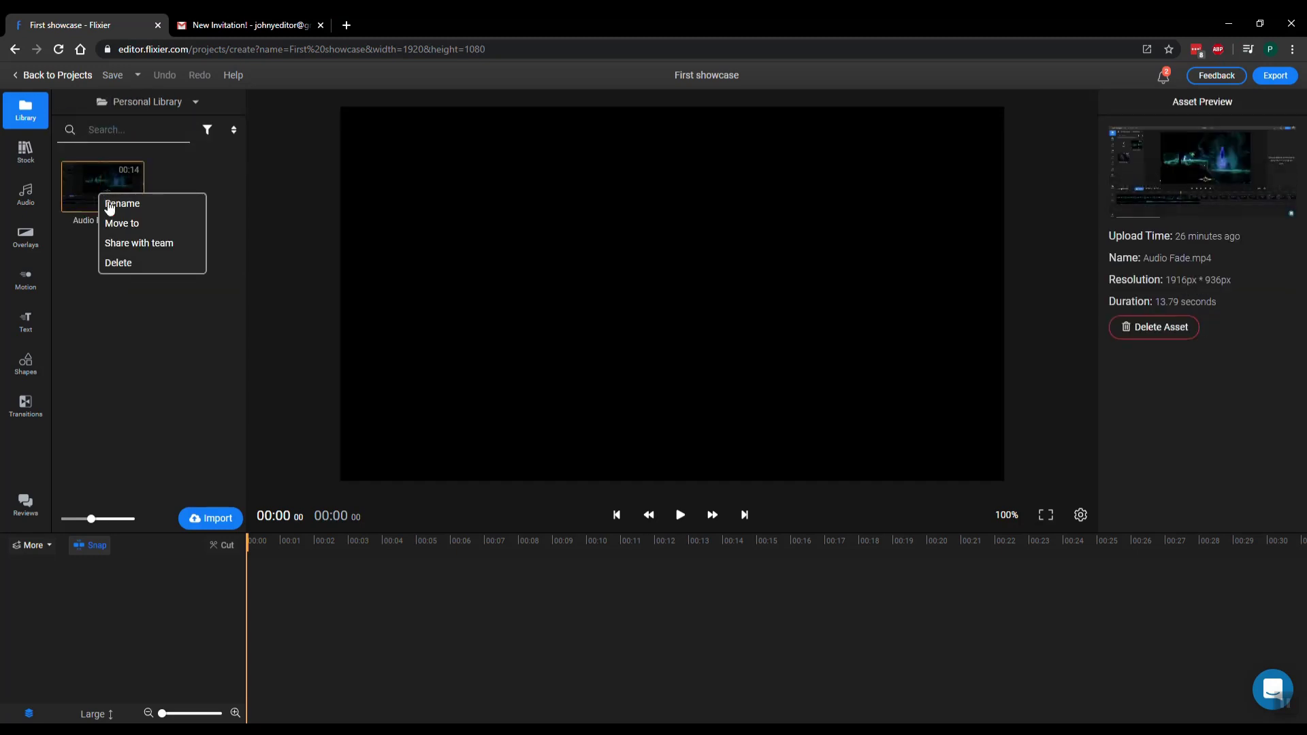
left_click(143, 250)
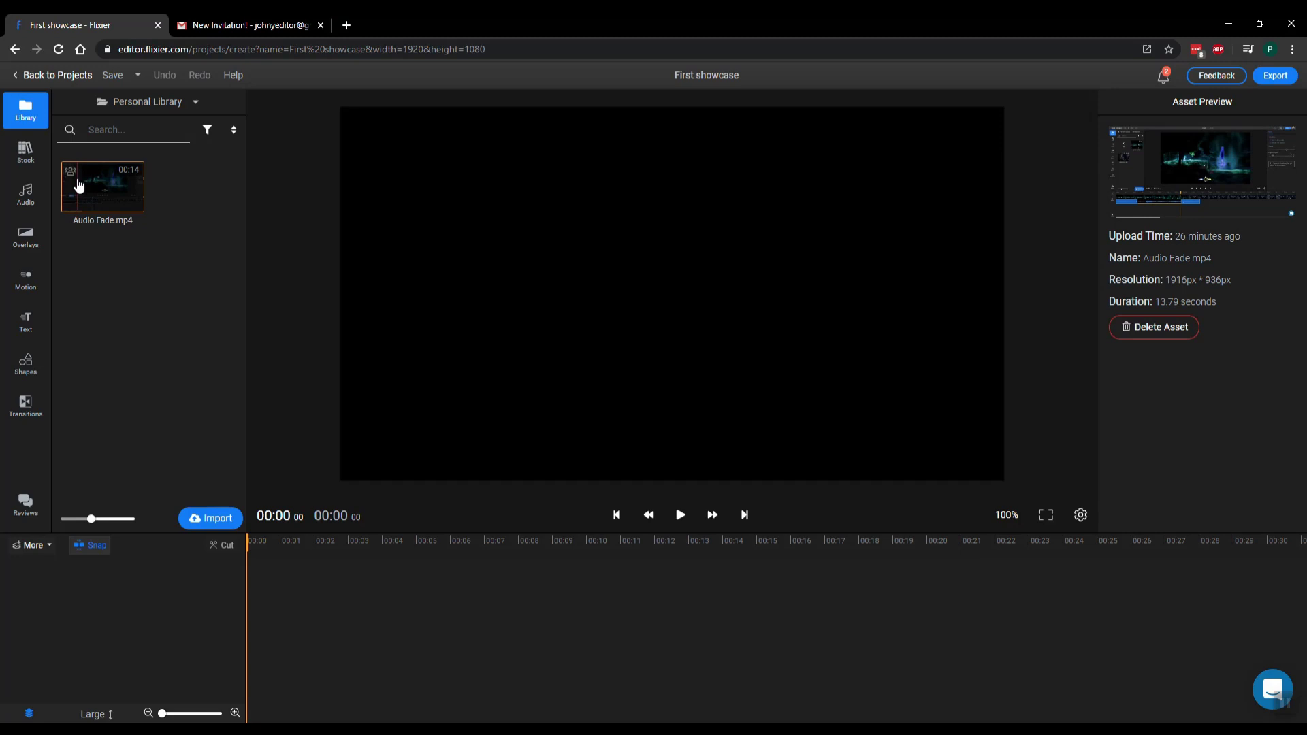
left_click(143, 104)
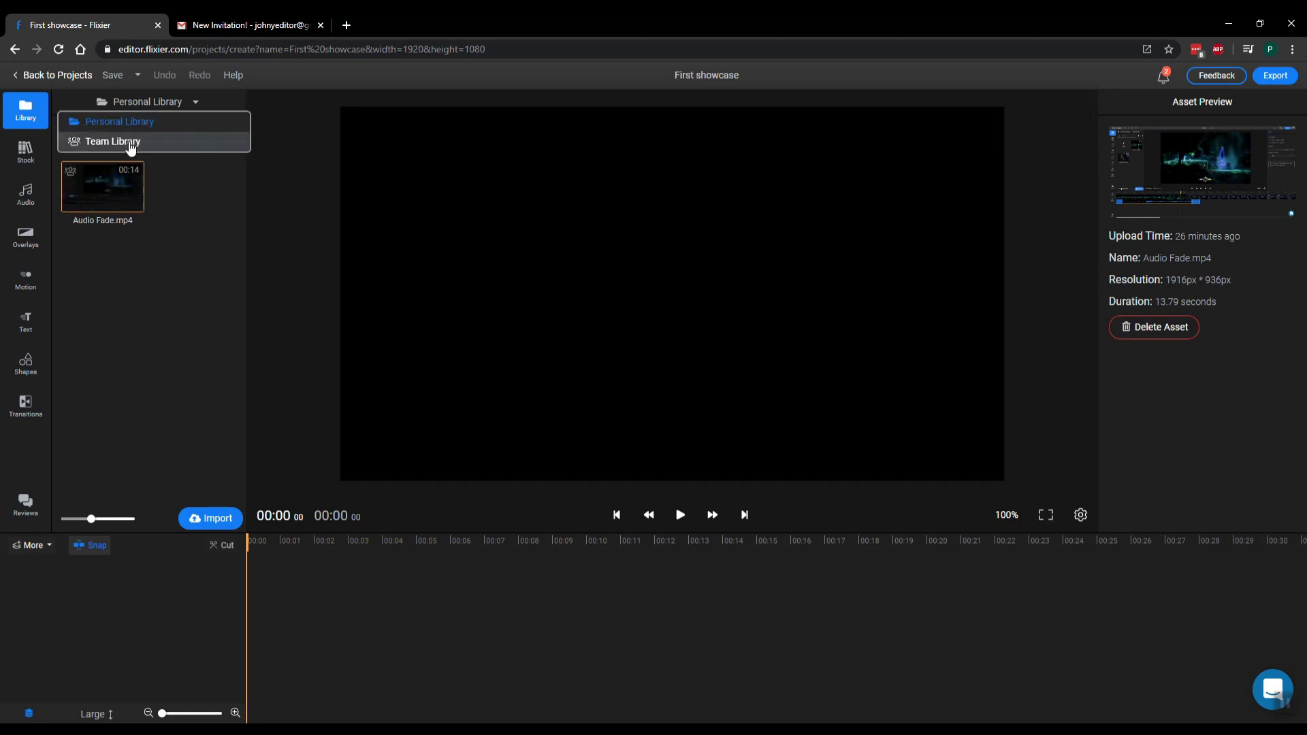
left_click(131, 143)
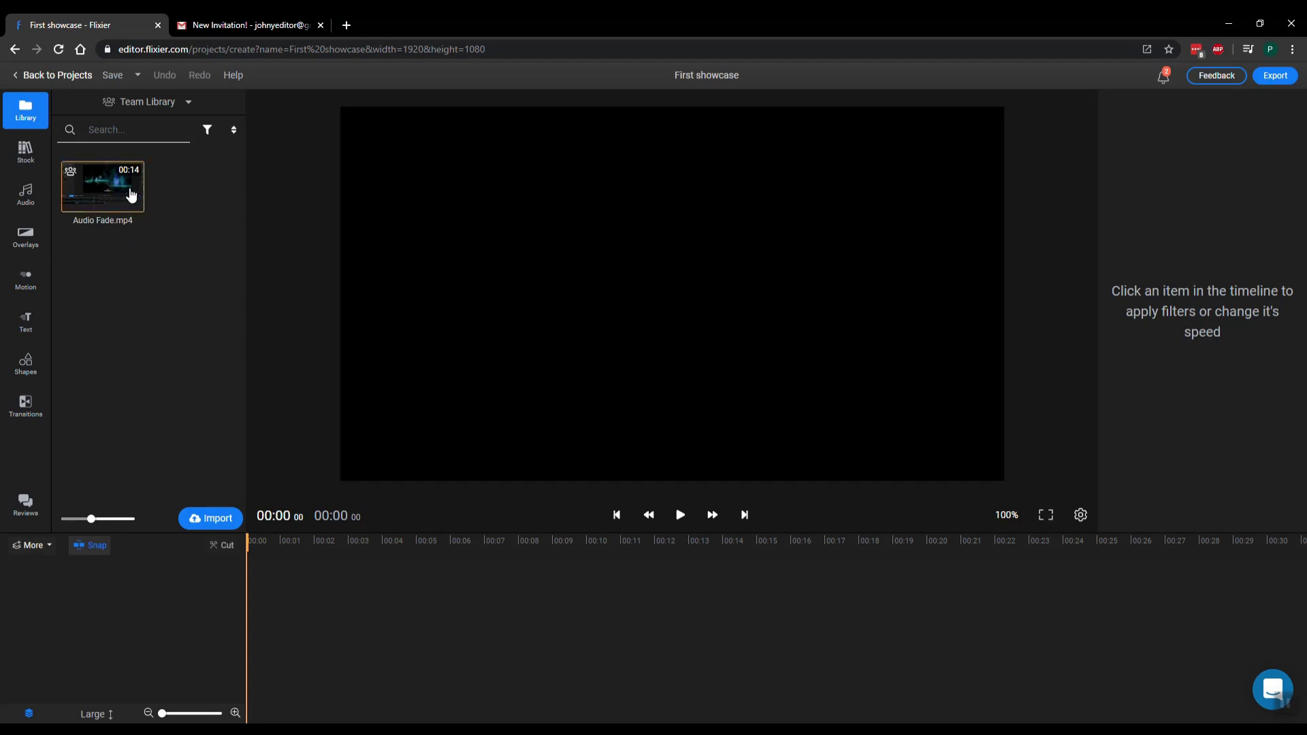
Drag Audio Fade.mp4 from the Team Library into First showcase and play the 13-second clip
left_click_drag(102, 184, 673, 295)
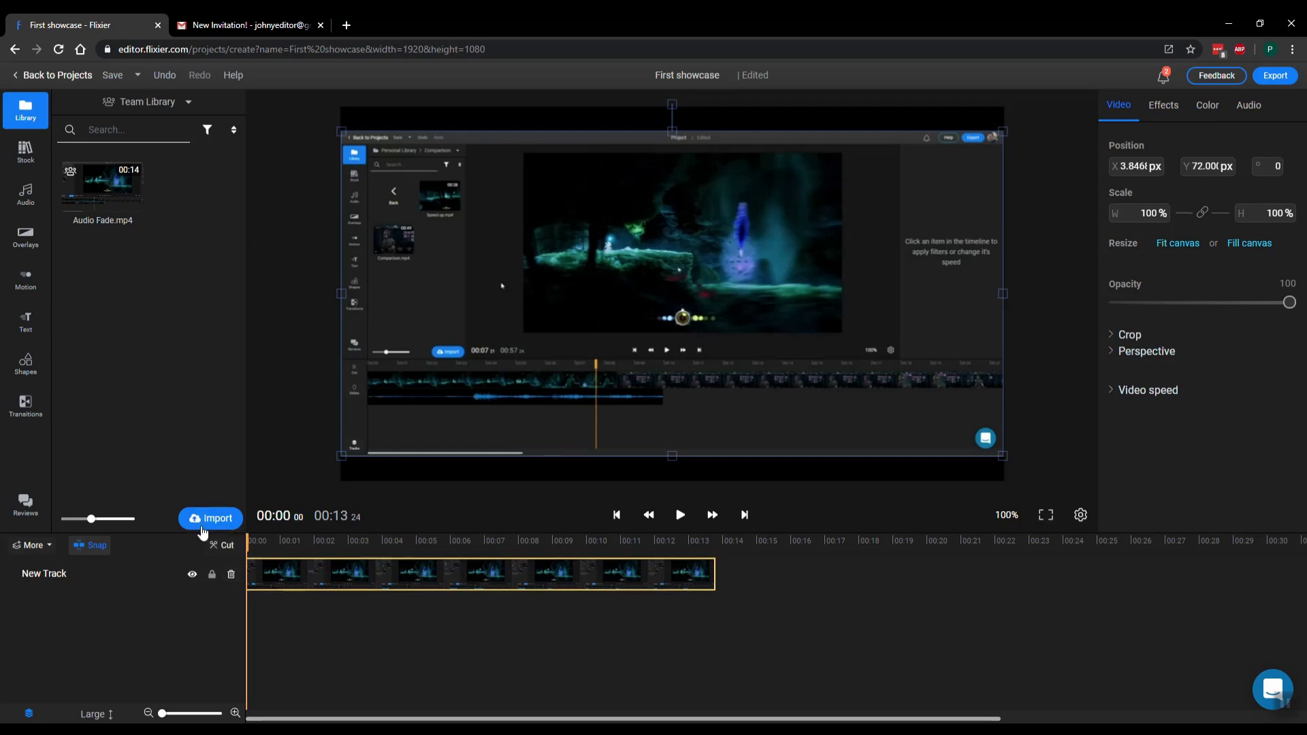
left_click(204, 520)
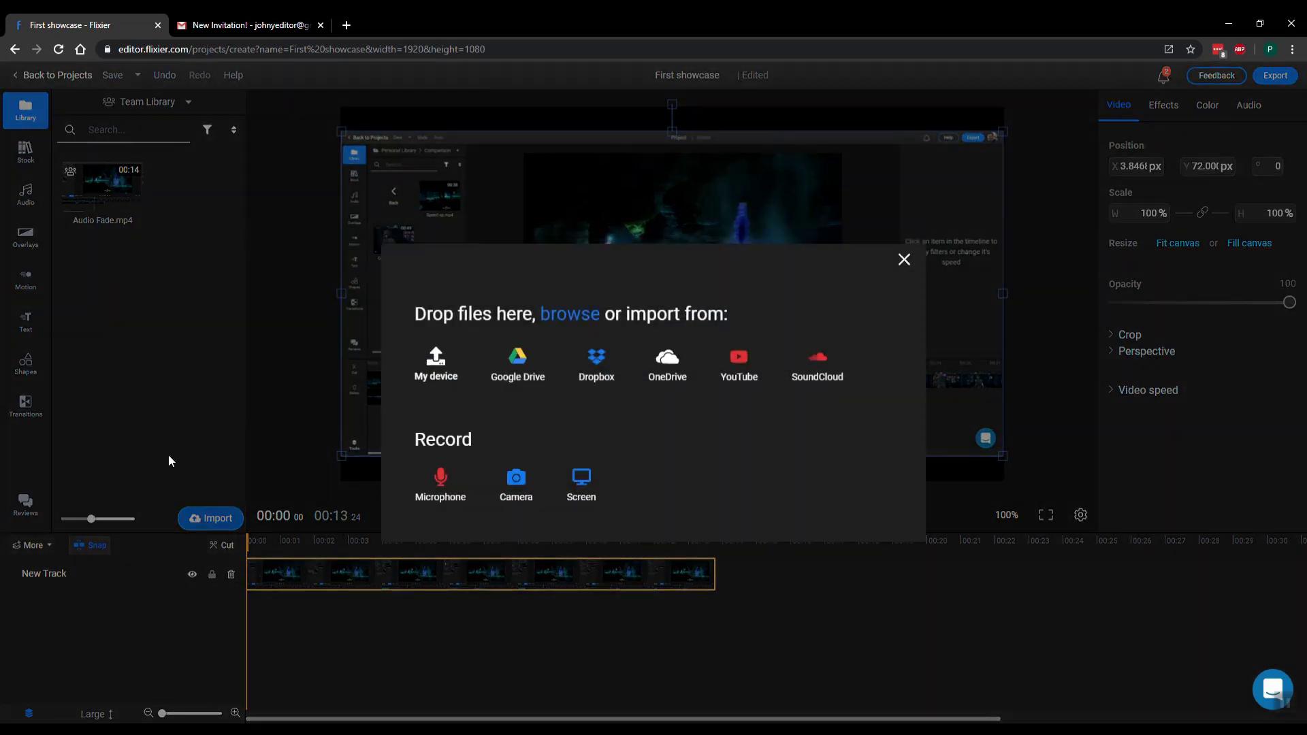
left_click(906, 261)
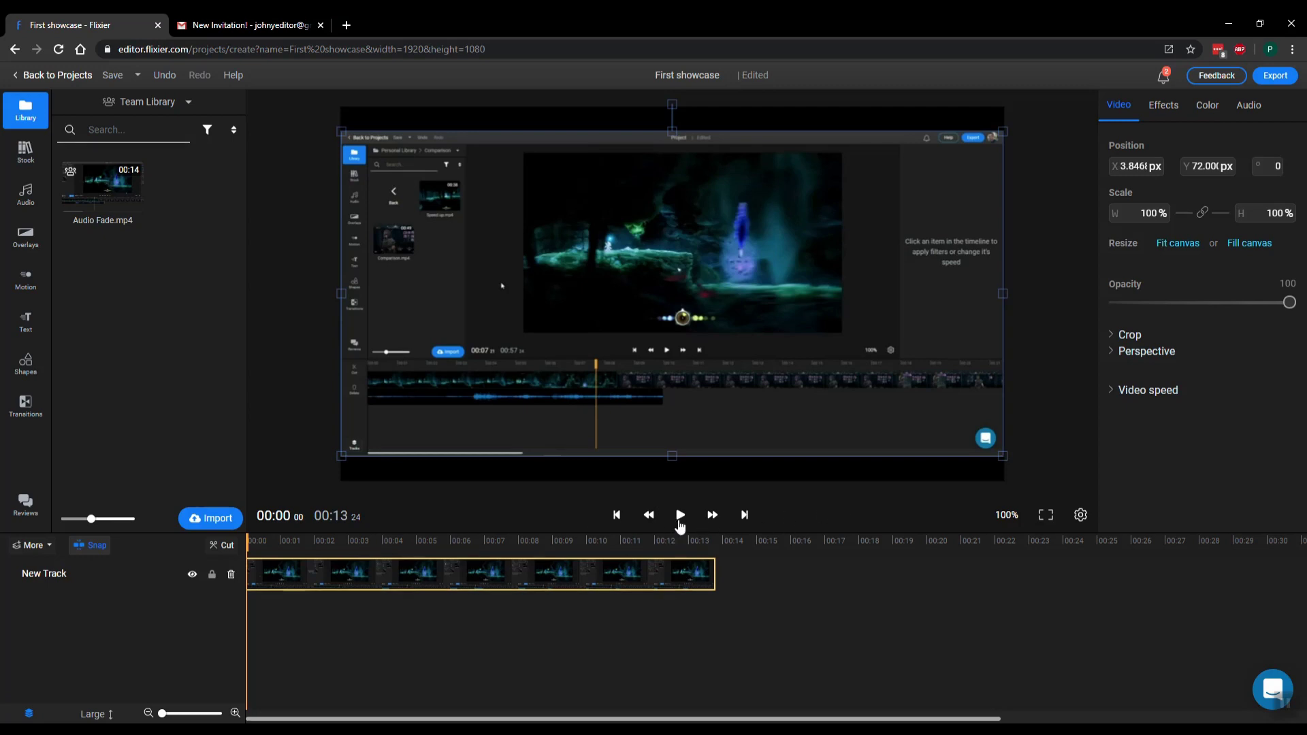
left_click(680, 515)
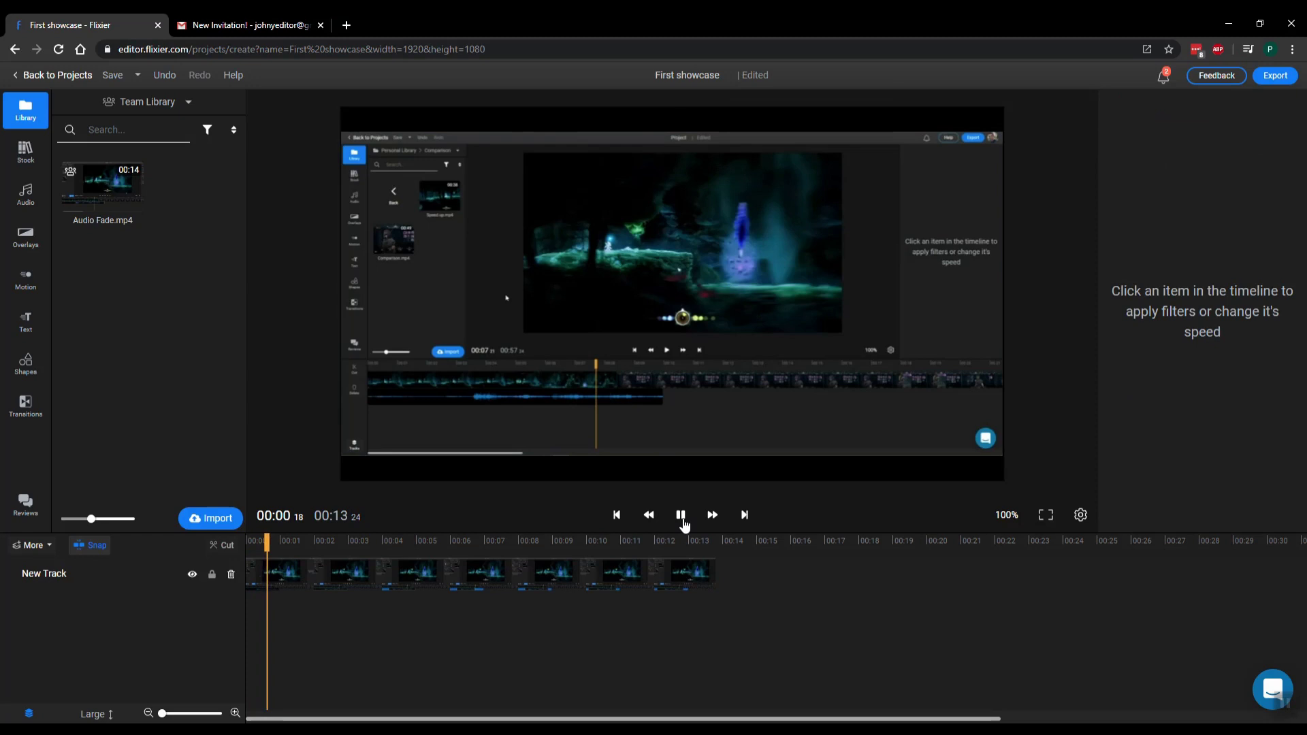
Stop playback, save First showcase, and share it with the team from the projects dashboard
left_click(680, 515)
left_click(103, 80)
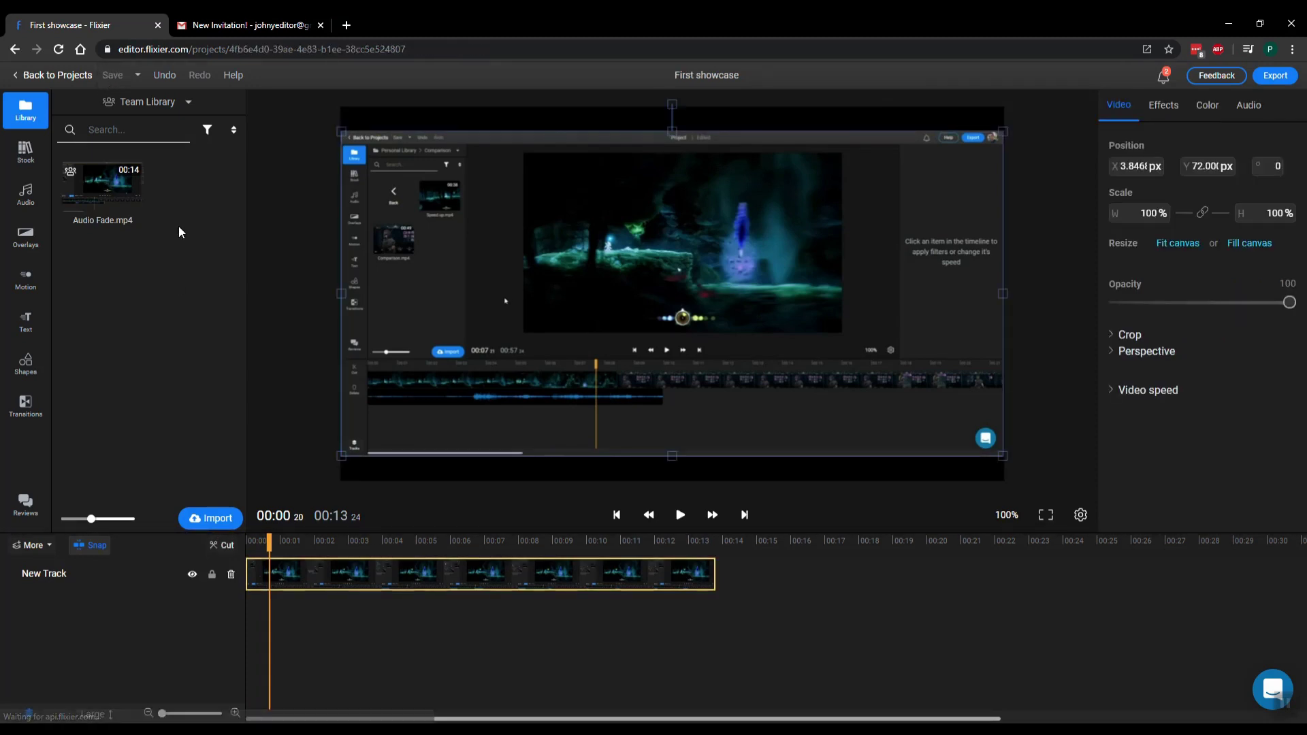
left_click(73, 77)
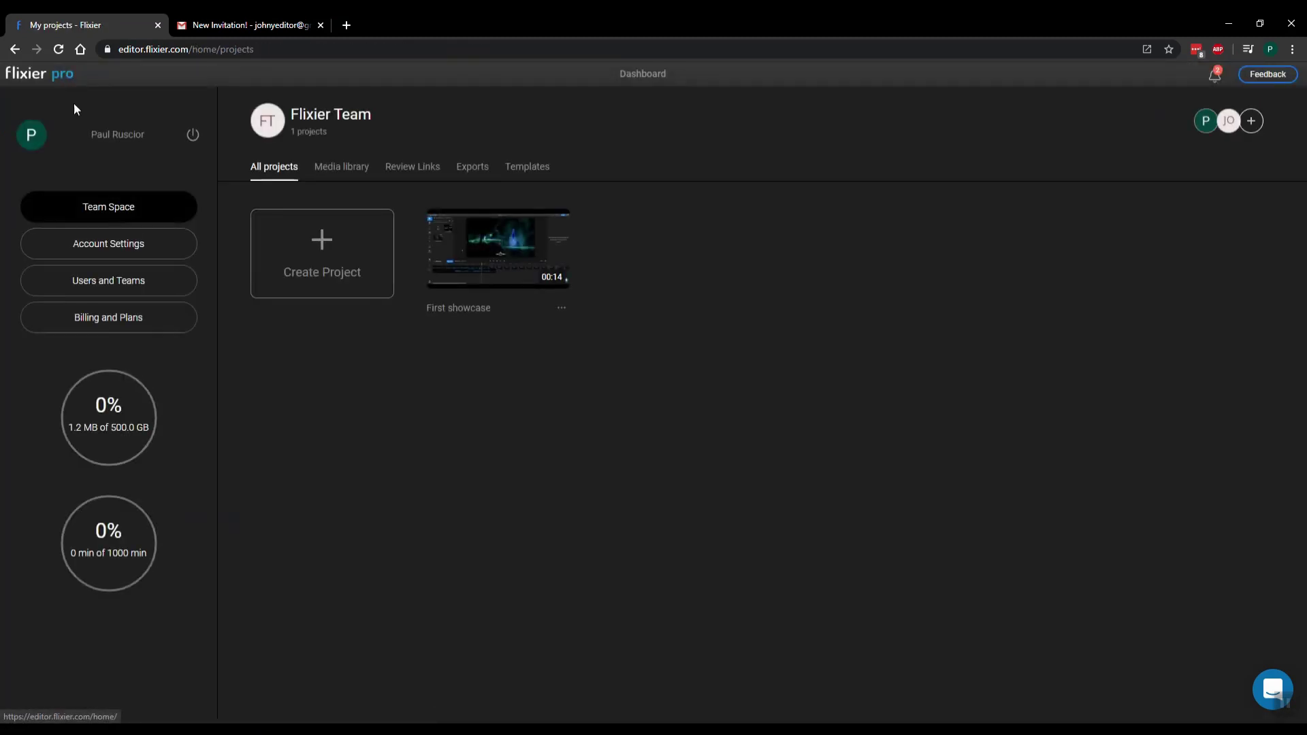
left_click(563, 310)
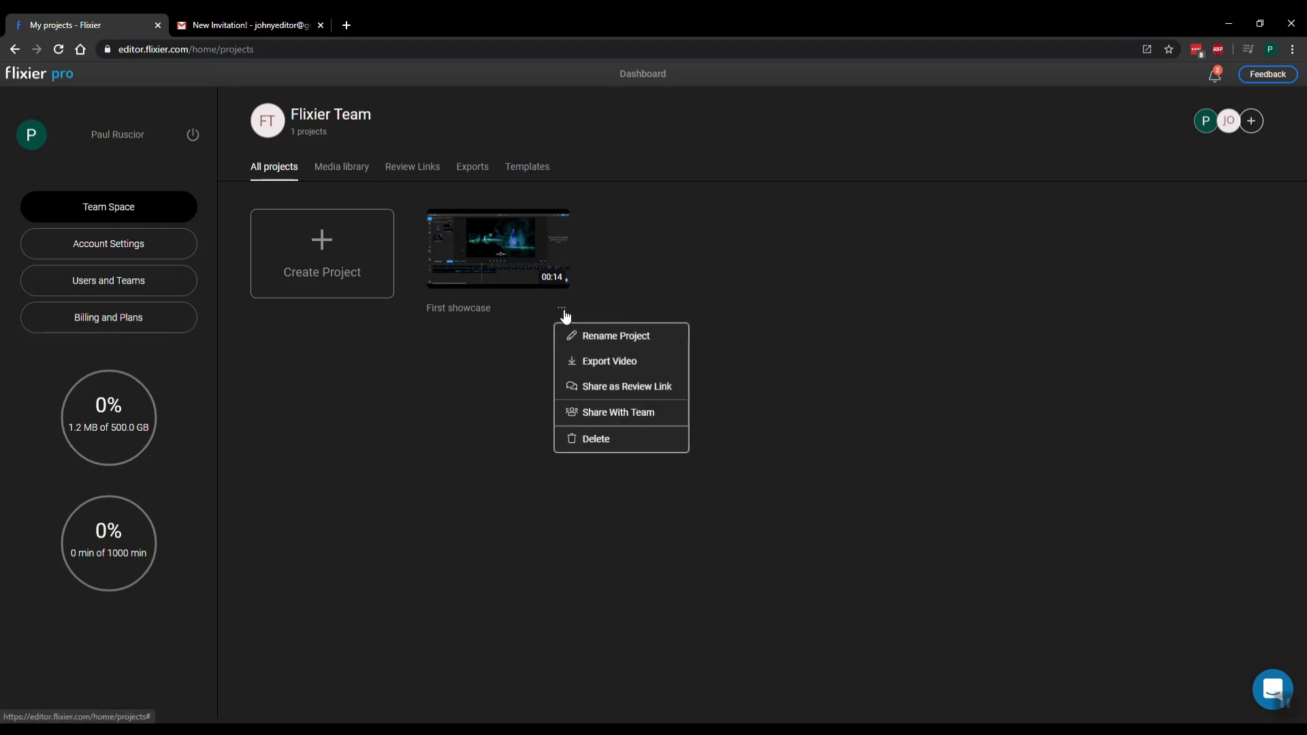
left_click(622, 413)
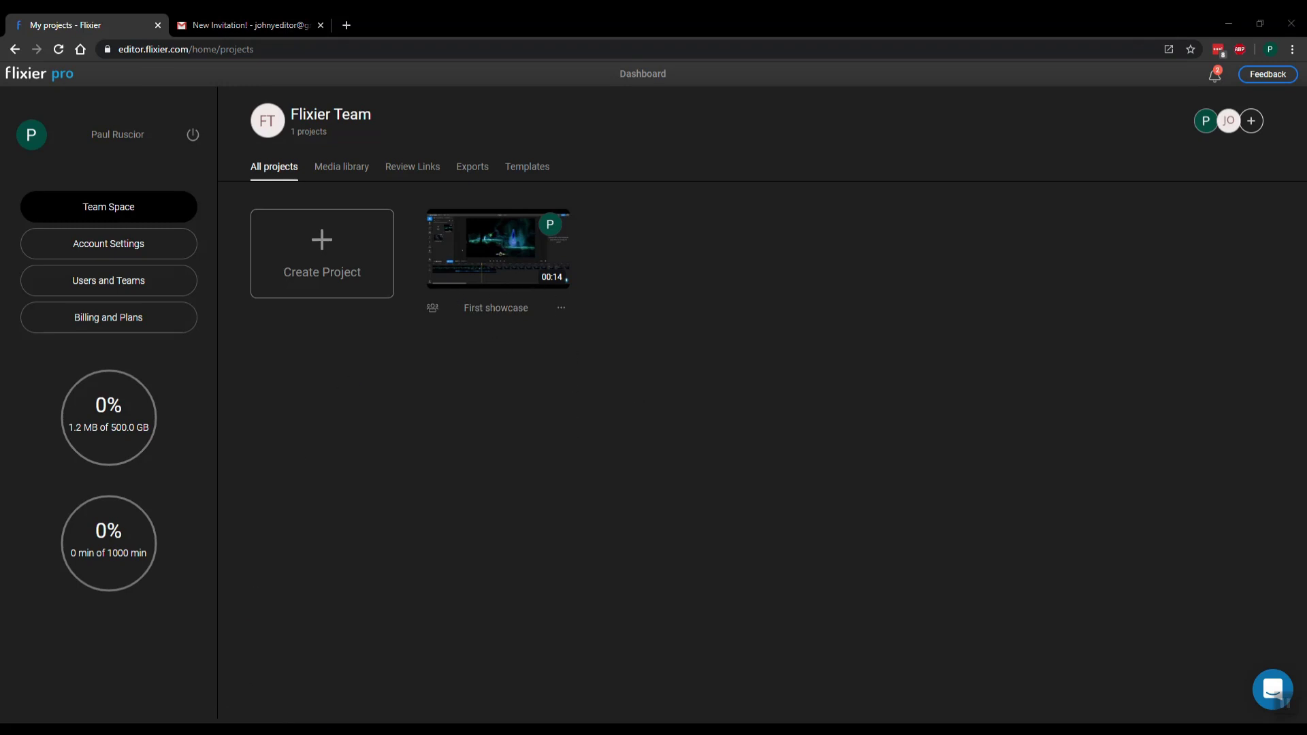
In the team member's window, open the shared First showcase project from Team Space and play it
left_click(313, 670)
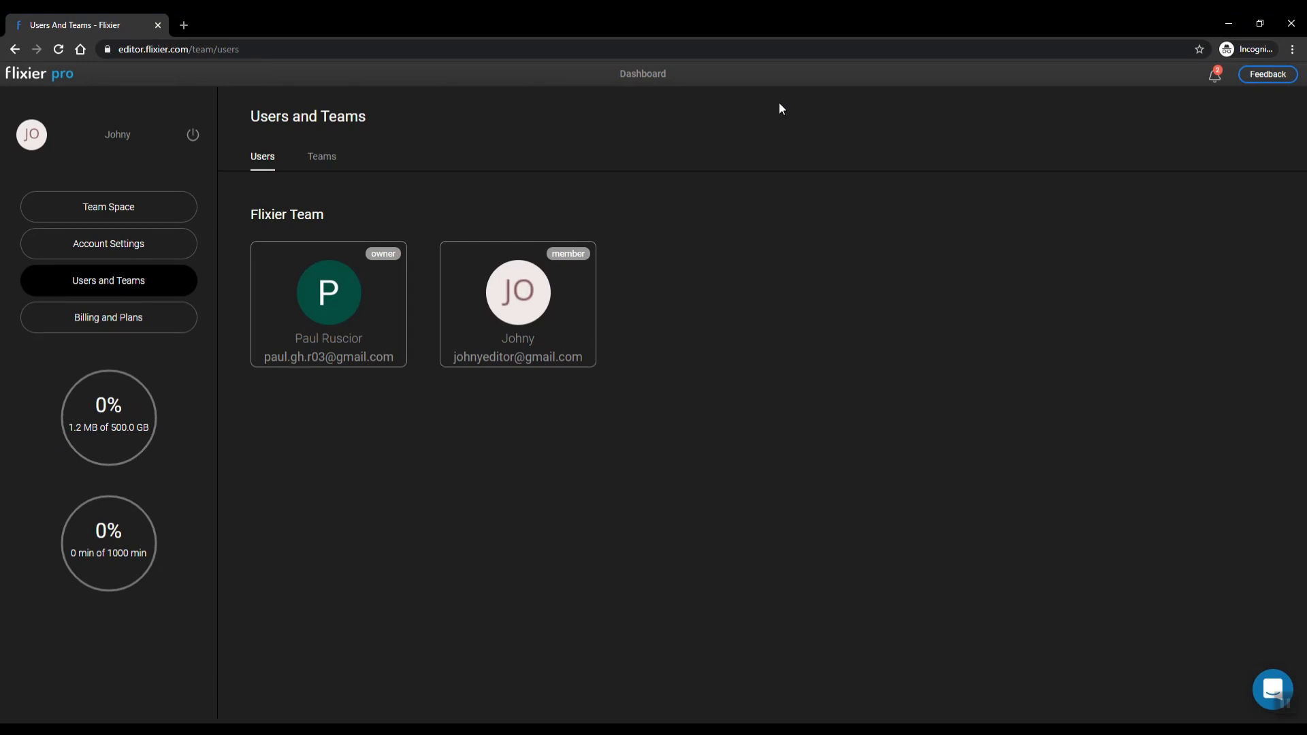
left_click(140, 215)
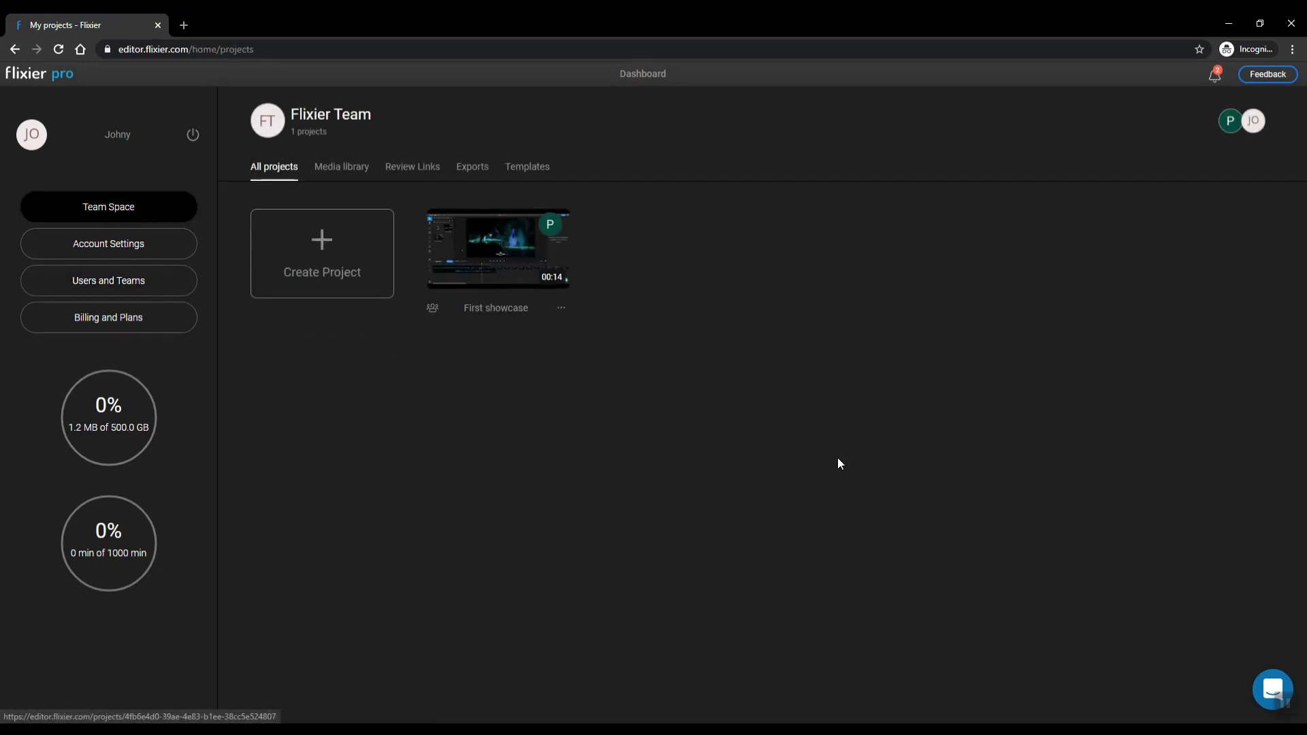
left_click(520, 256)
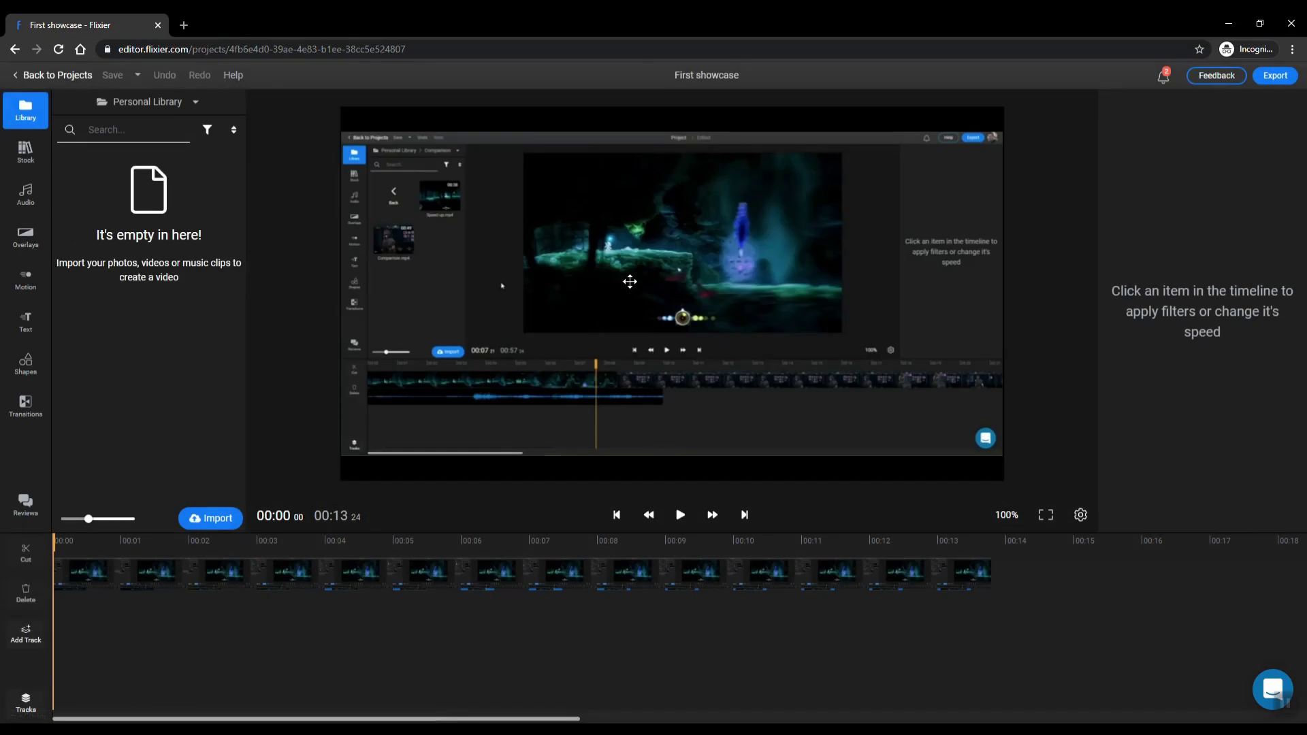
left_click(679, 516)
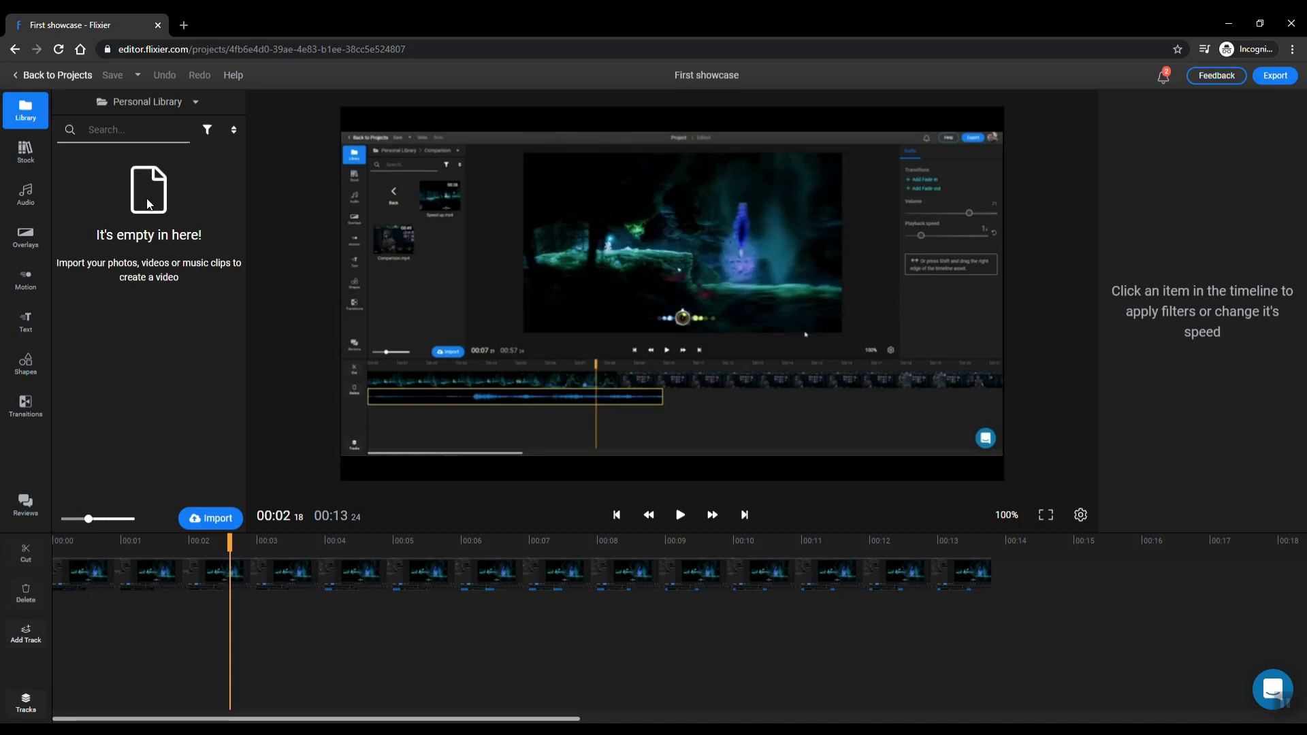
Switch the media panel to the Team Library and move the playhead slightly earlier
left_click(164, 103)
left_click(130, 143)
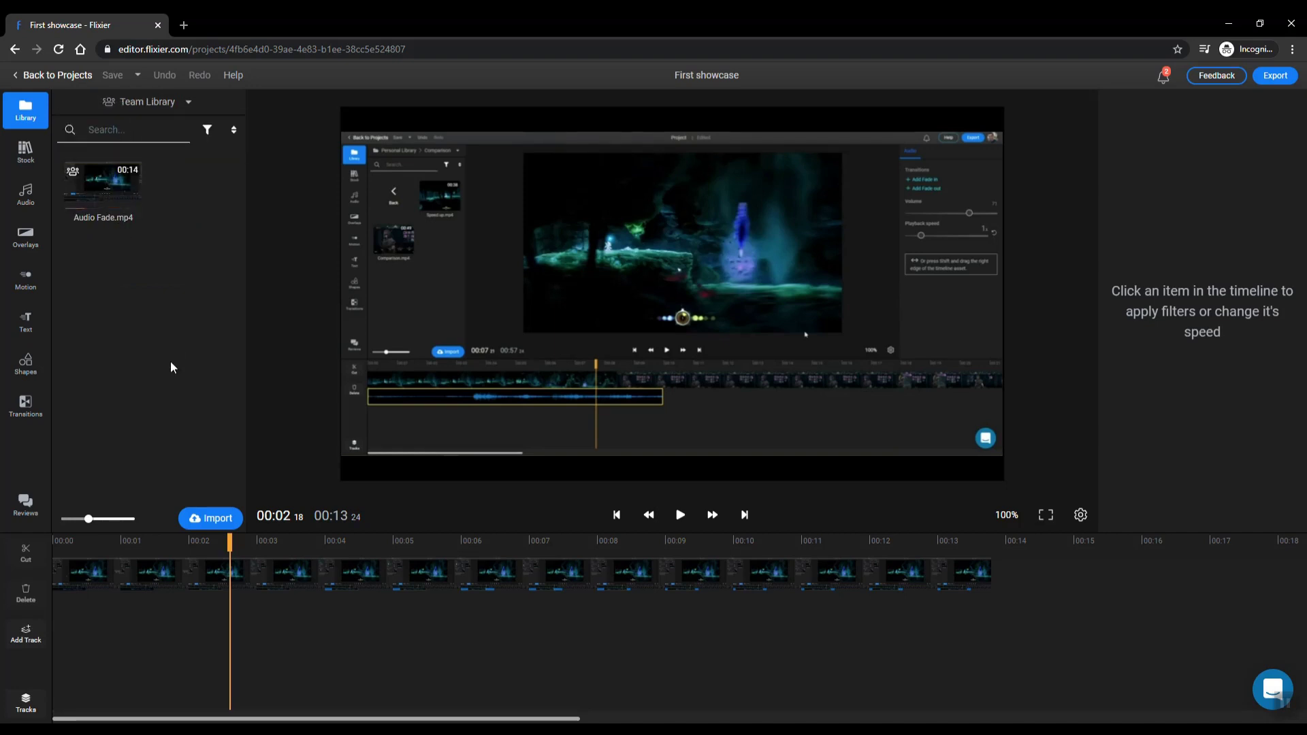
left_click_drag(229, 543, 186, 592)
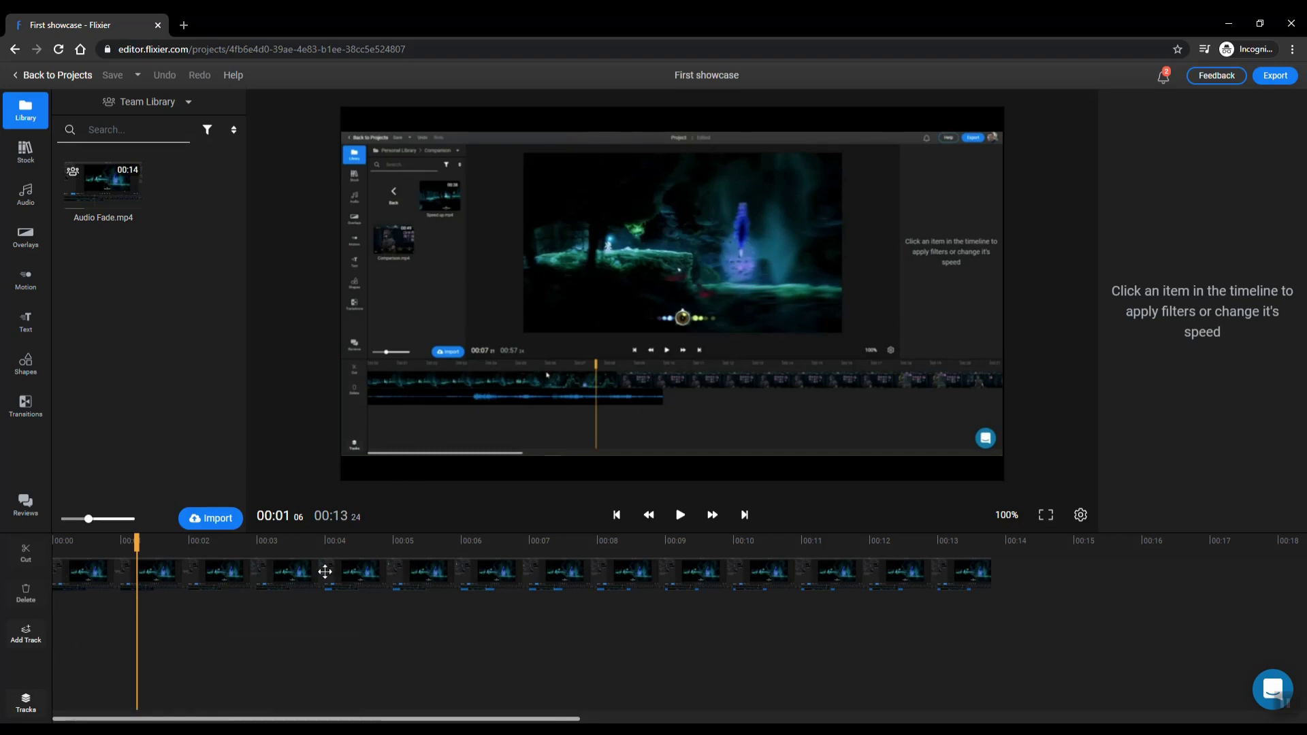
Reopen First showcase in the owner's window, then exit the team member's editor to the dashboard
left_click(169, 697)
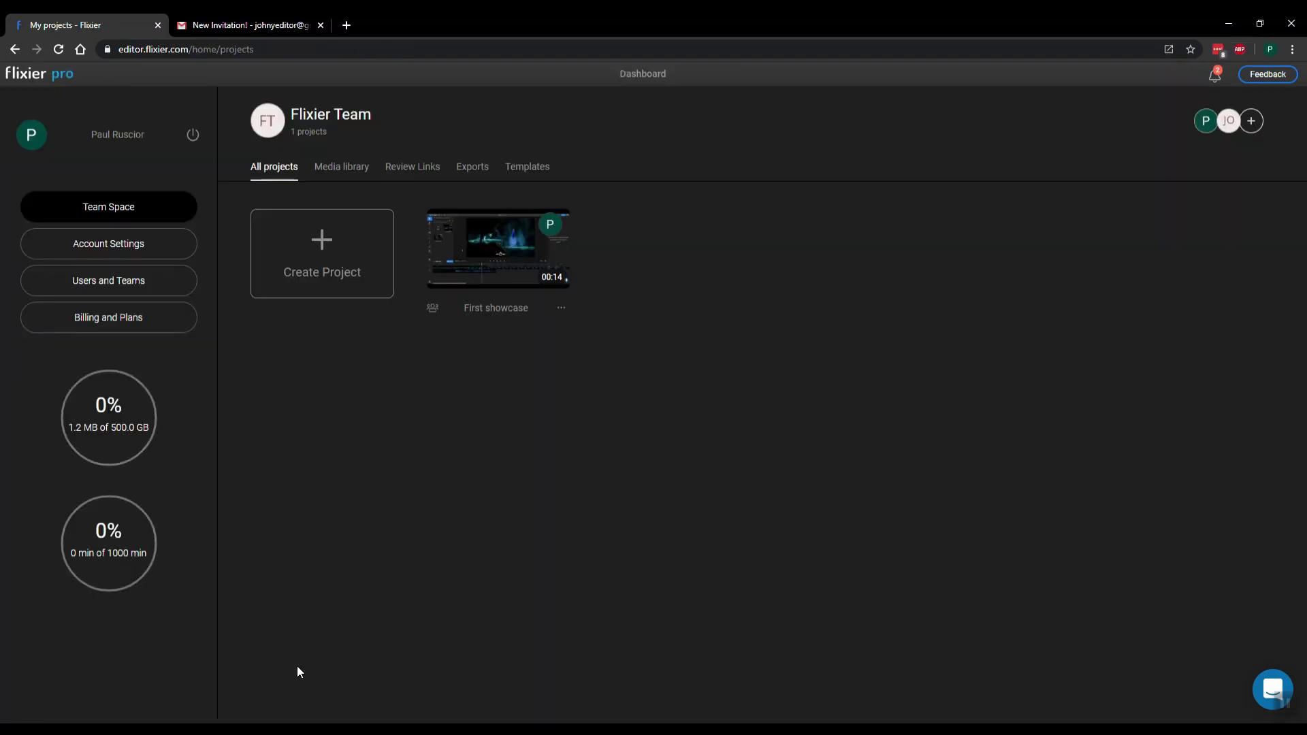
left_click(503, 269)
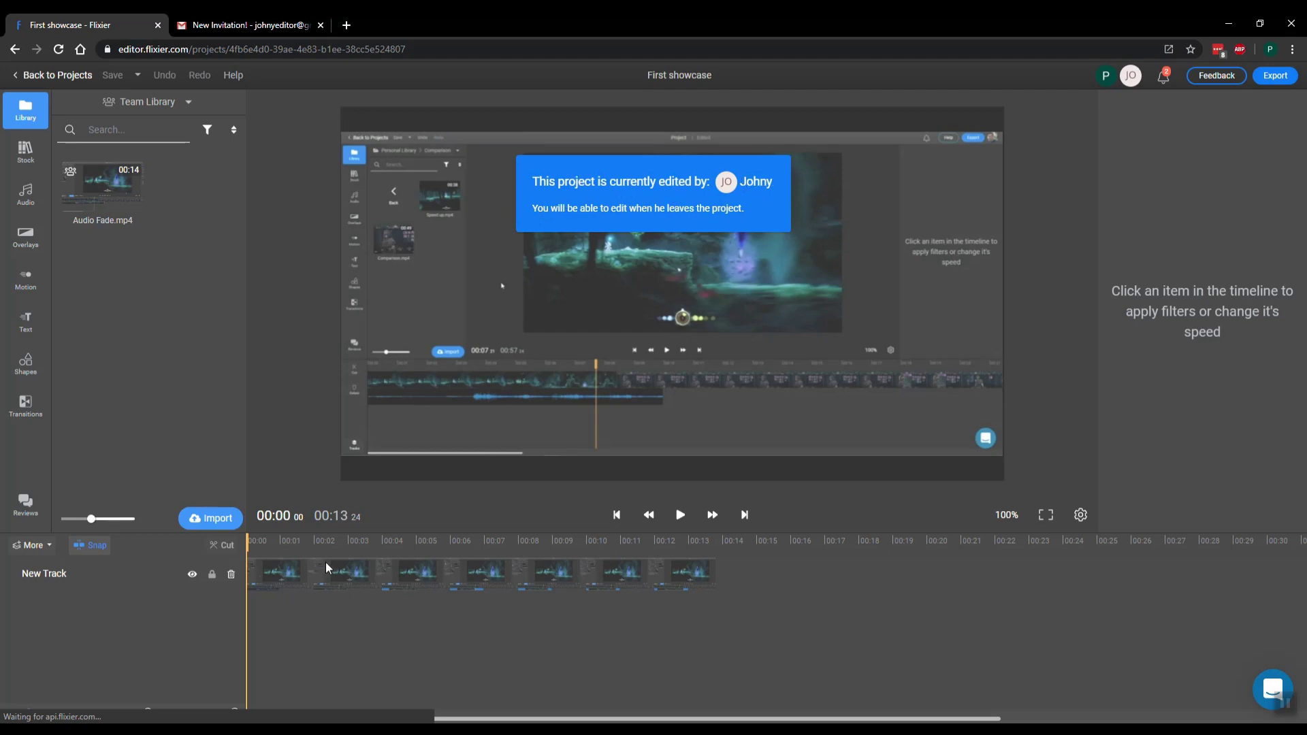
mouse_move(215, 730)
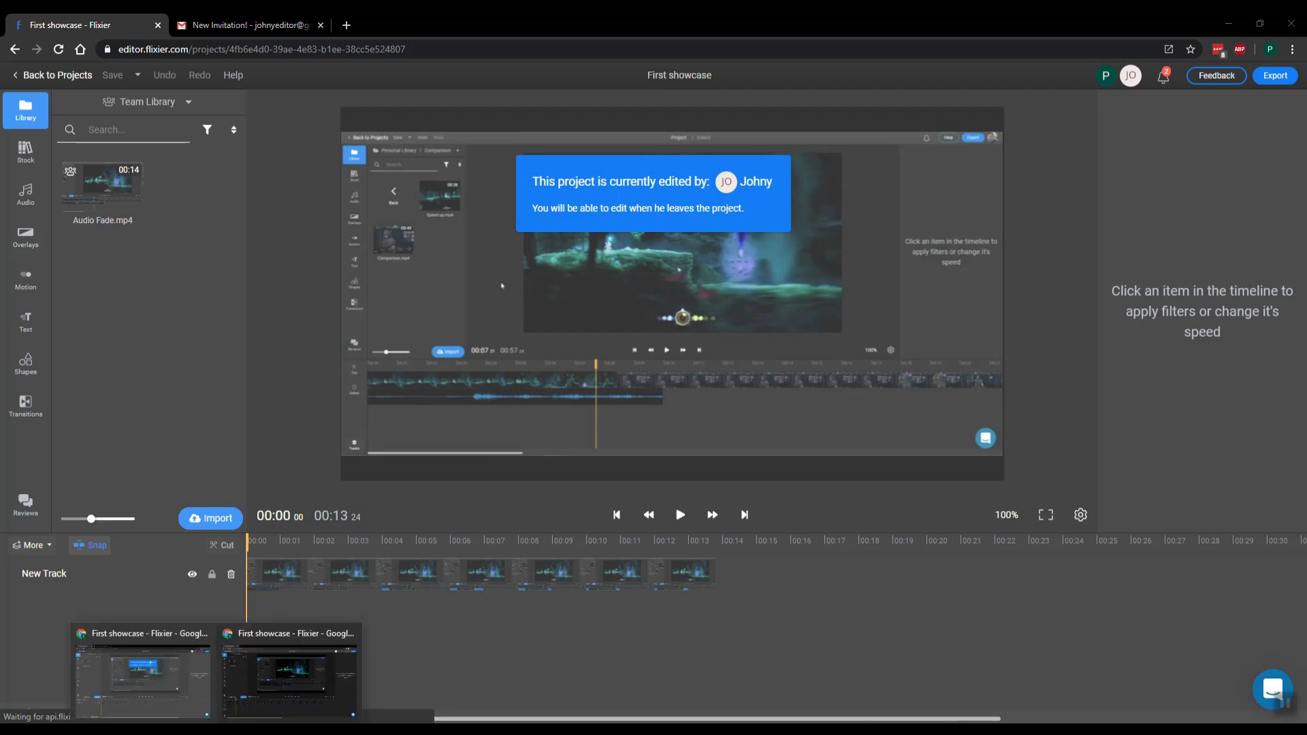
left_click(273, 679)
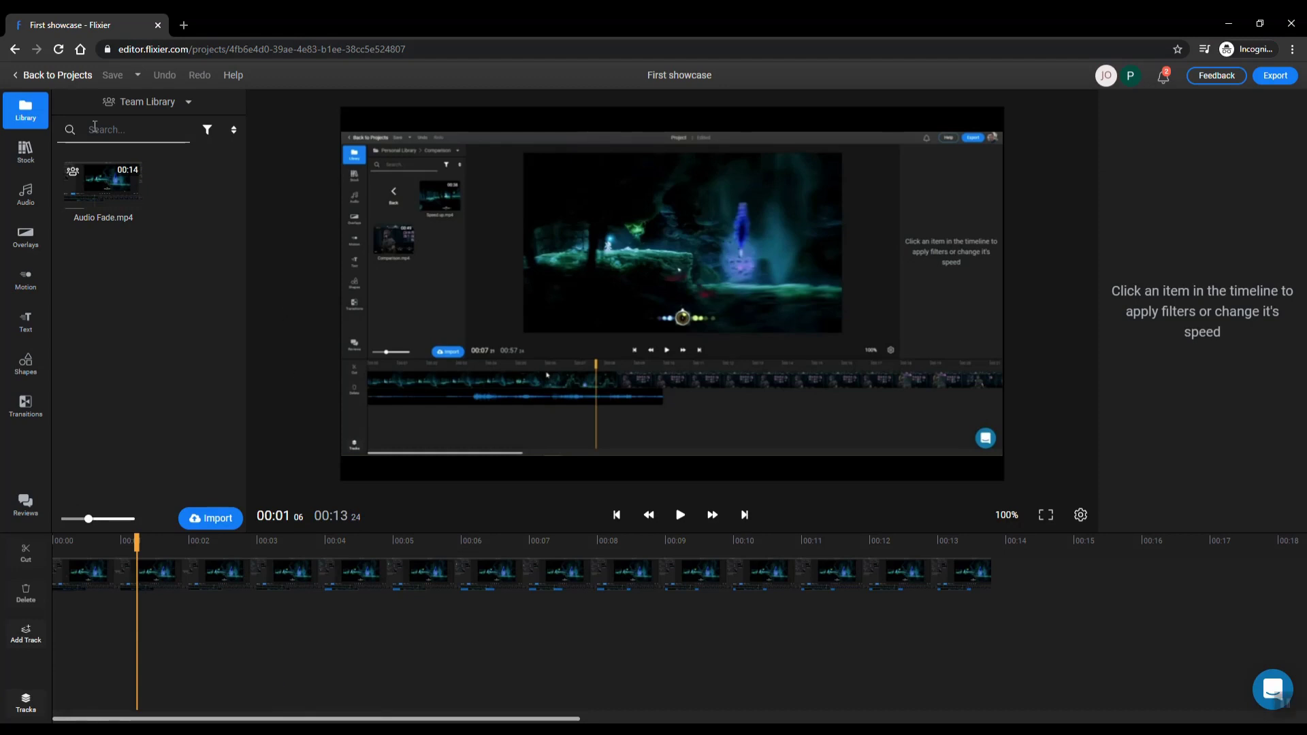
left_click(64, 80)
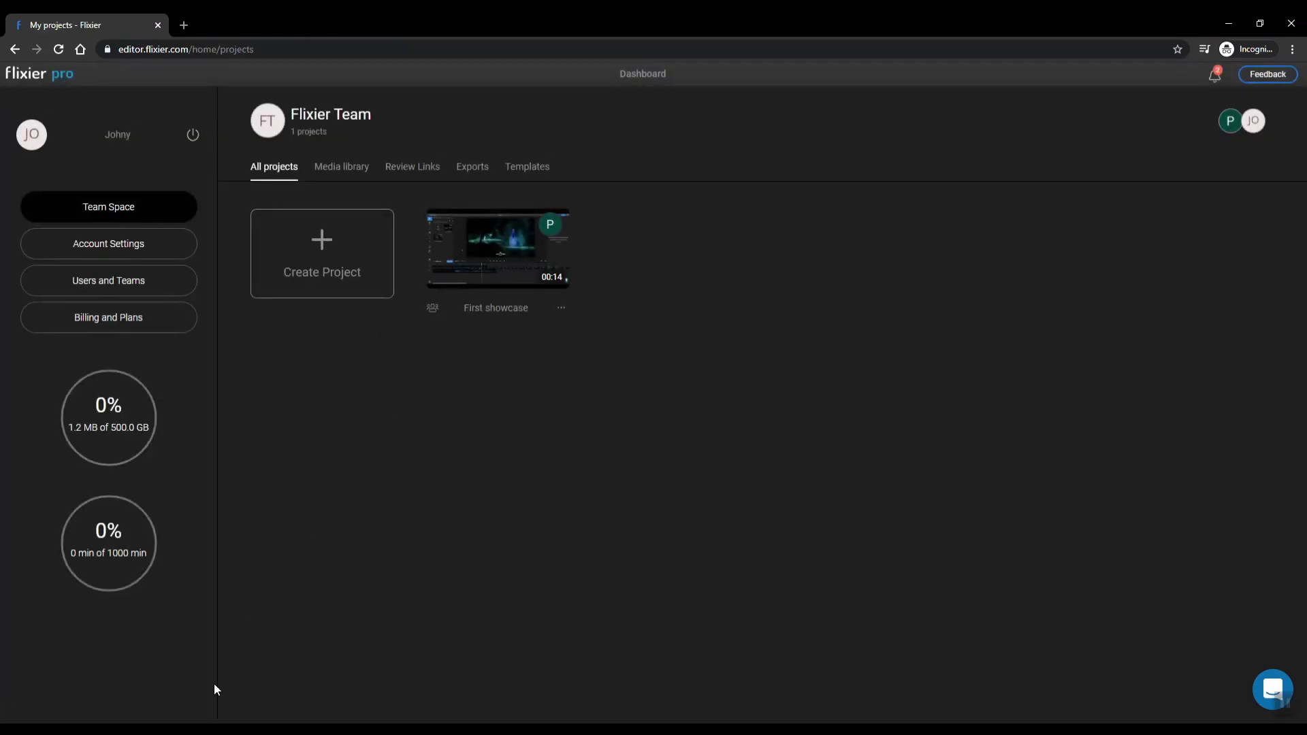
Place a second Audio Fade.mp4 clip after the first one on the First showcase track
left_click(181, 701)
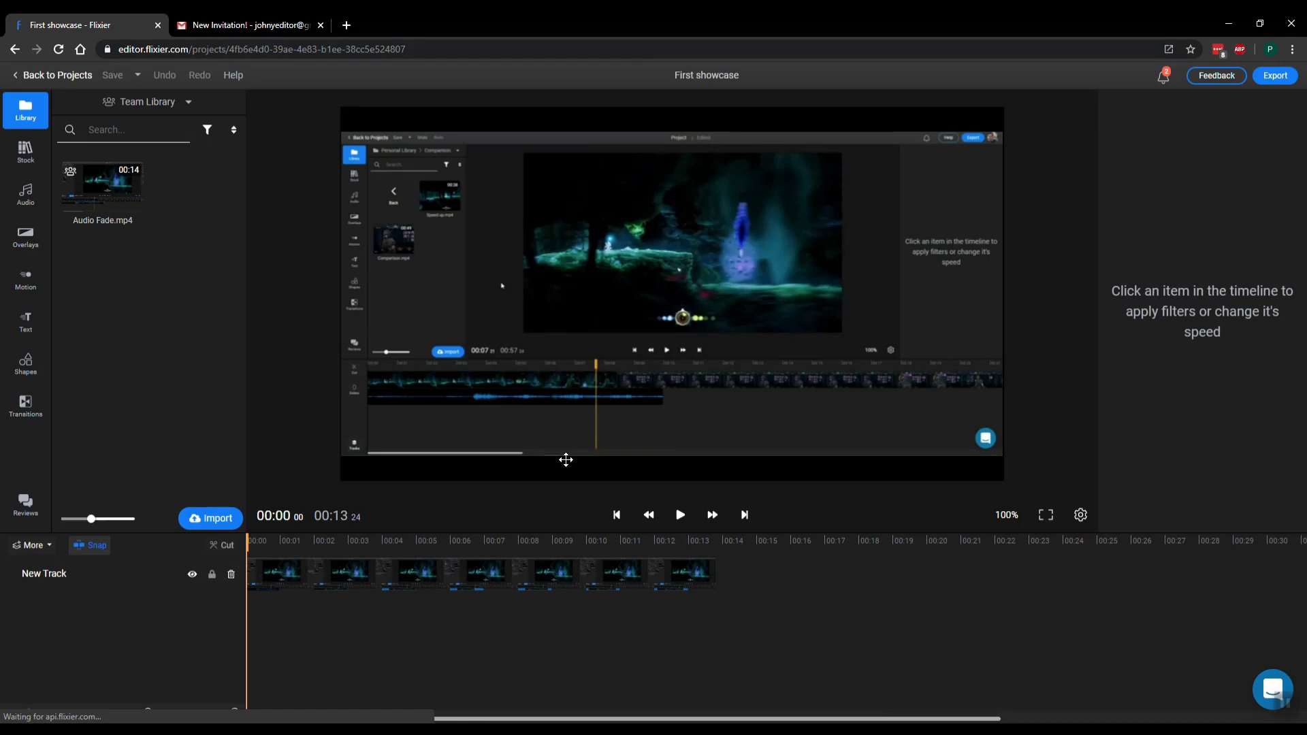
left_click_drag(481, 550, 496, 550)
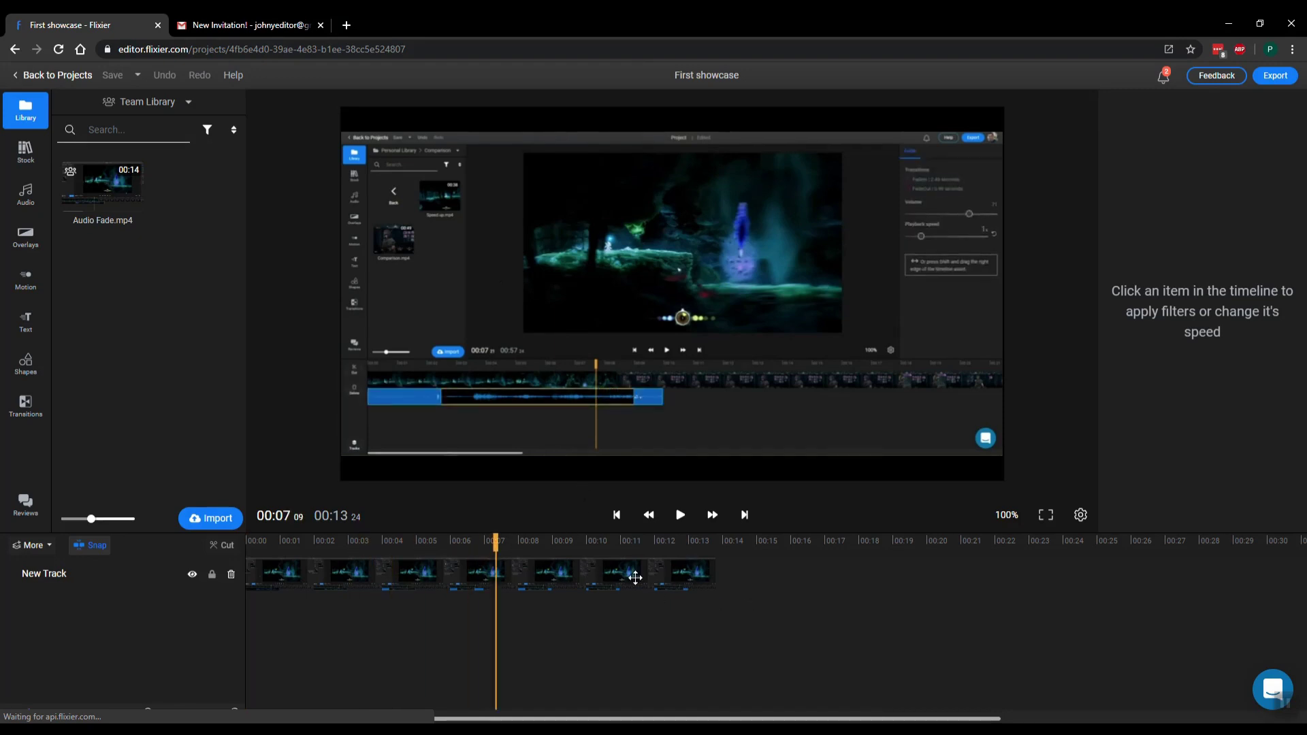
left_click_drag(102, 183, 832, 574)
Preview several points of the 00:31 timeline, then go back to the projects dashboard
left_click(774, 541)
left_click(671, 541)
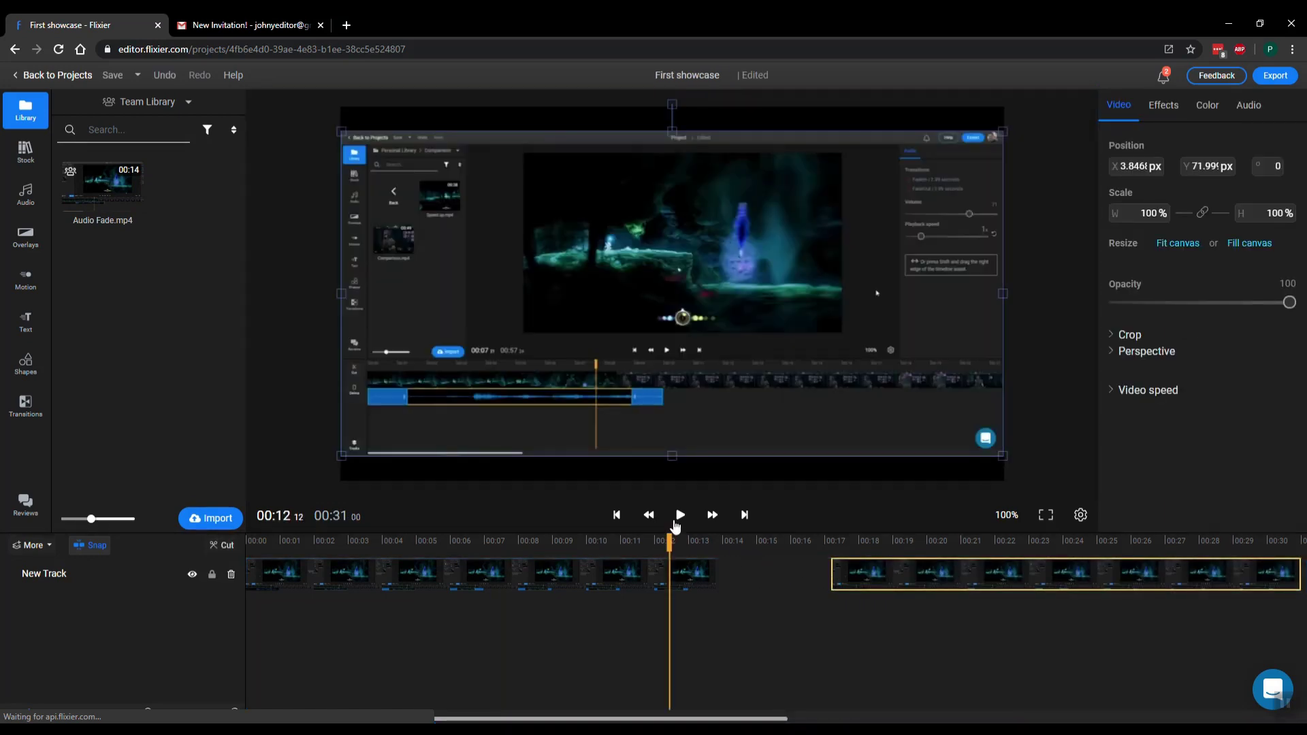
left_click(542, 541)
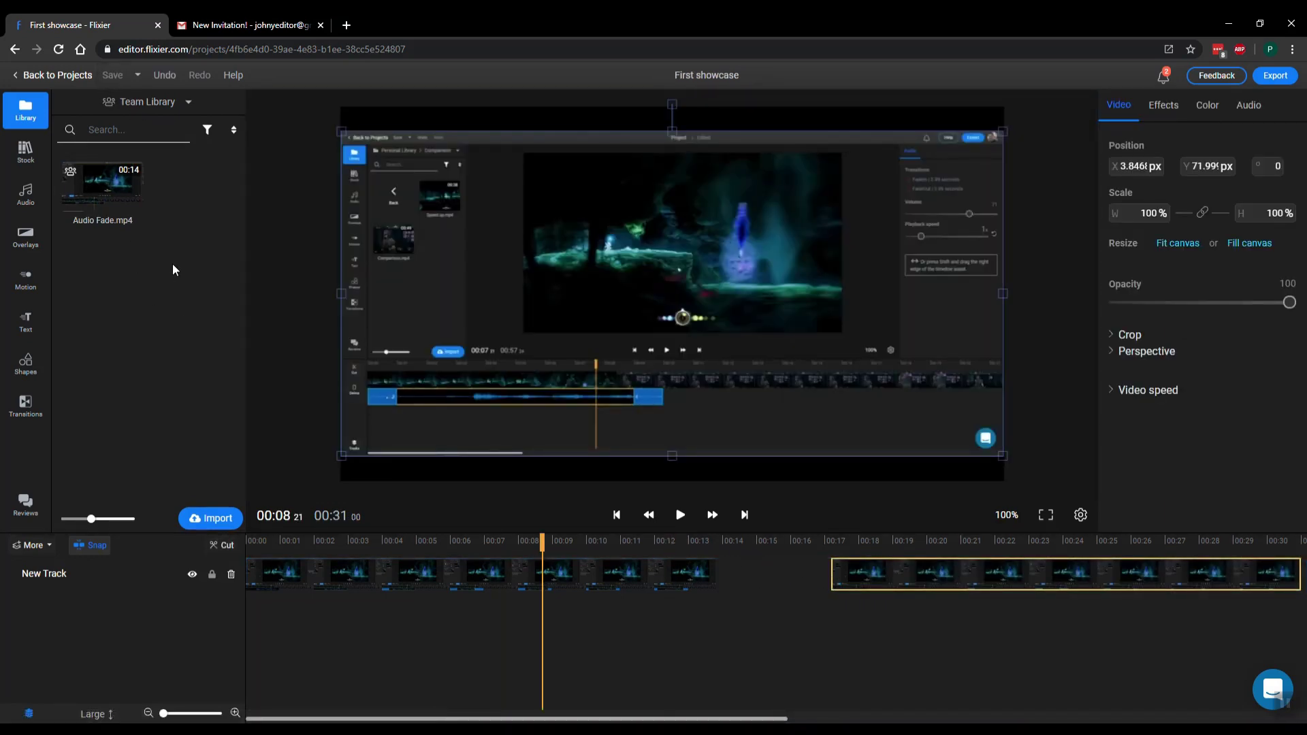
left_click(53, 82)
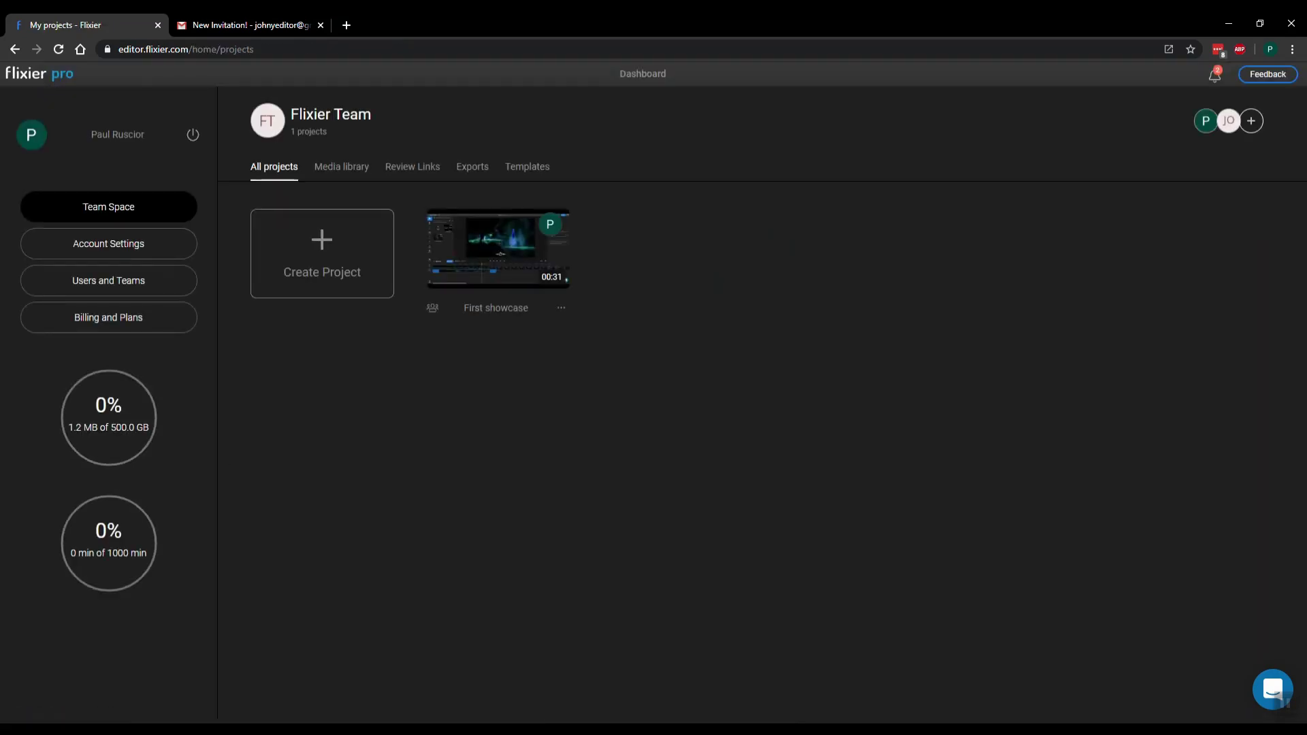
In the team member's window, confirm First showcase holds both clips at 00:31, then return to projects
mouse_move(216, 730)
left_click(266, 688)
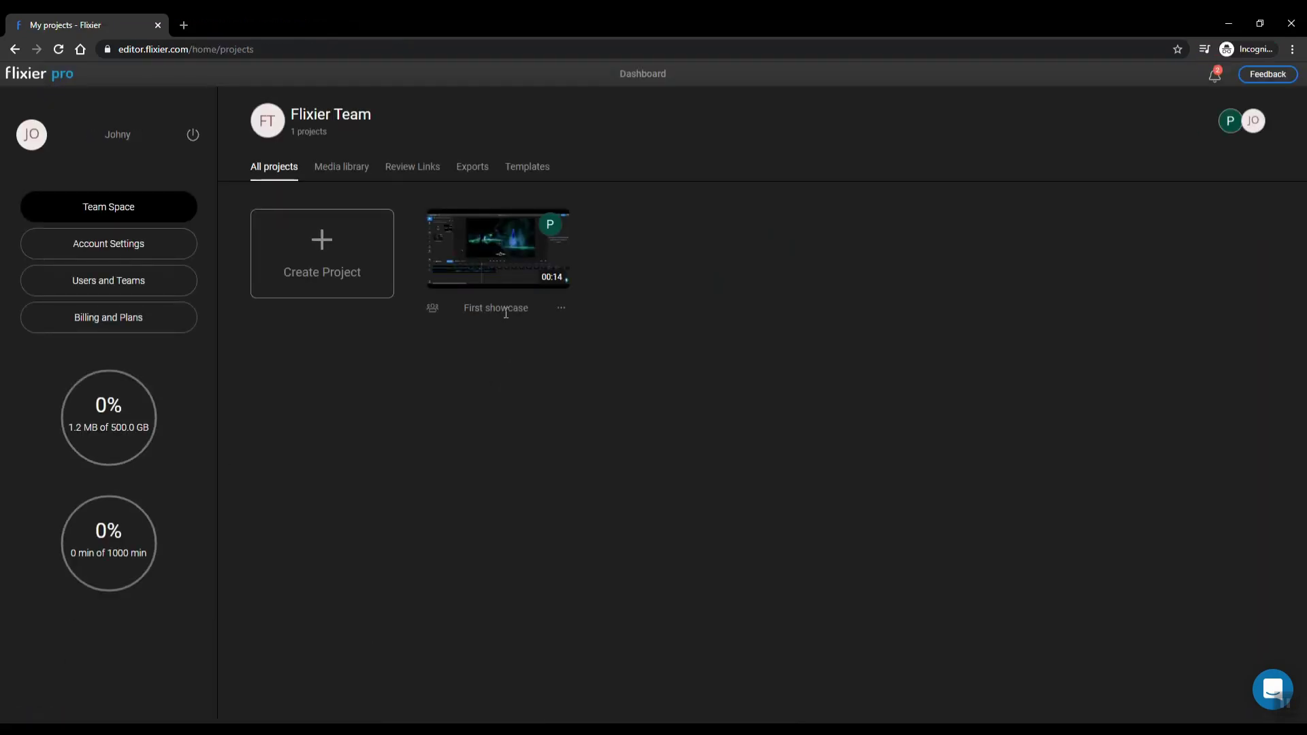
left_click(508, 290)
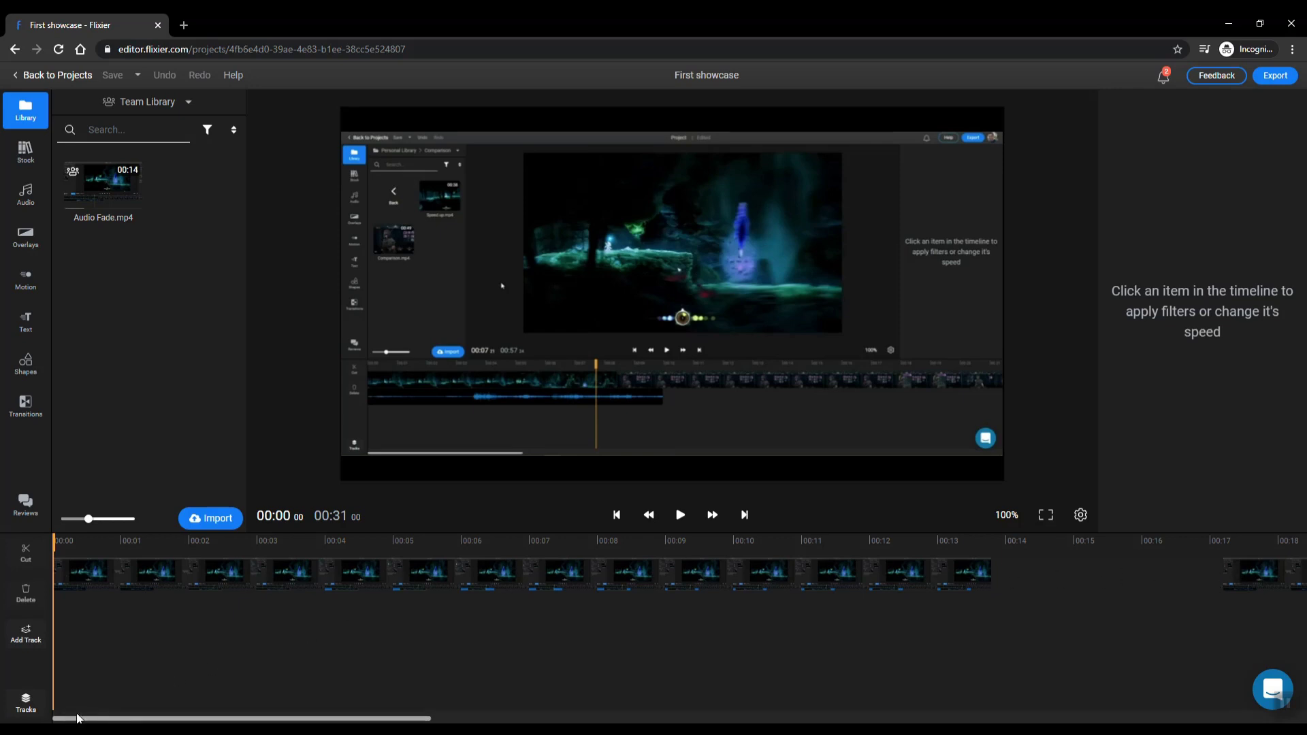
scroll(398, 631, "down", 3)
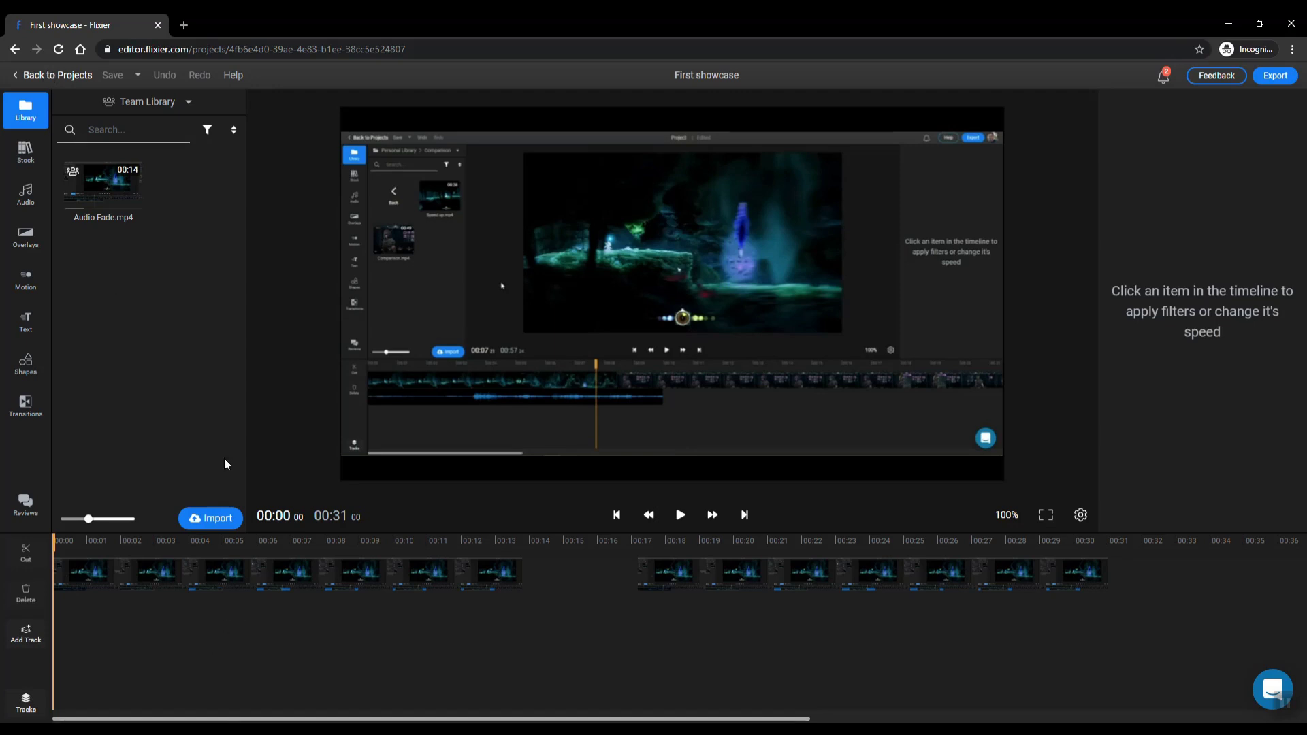
left_click(41, 75)
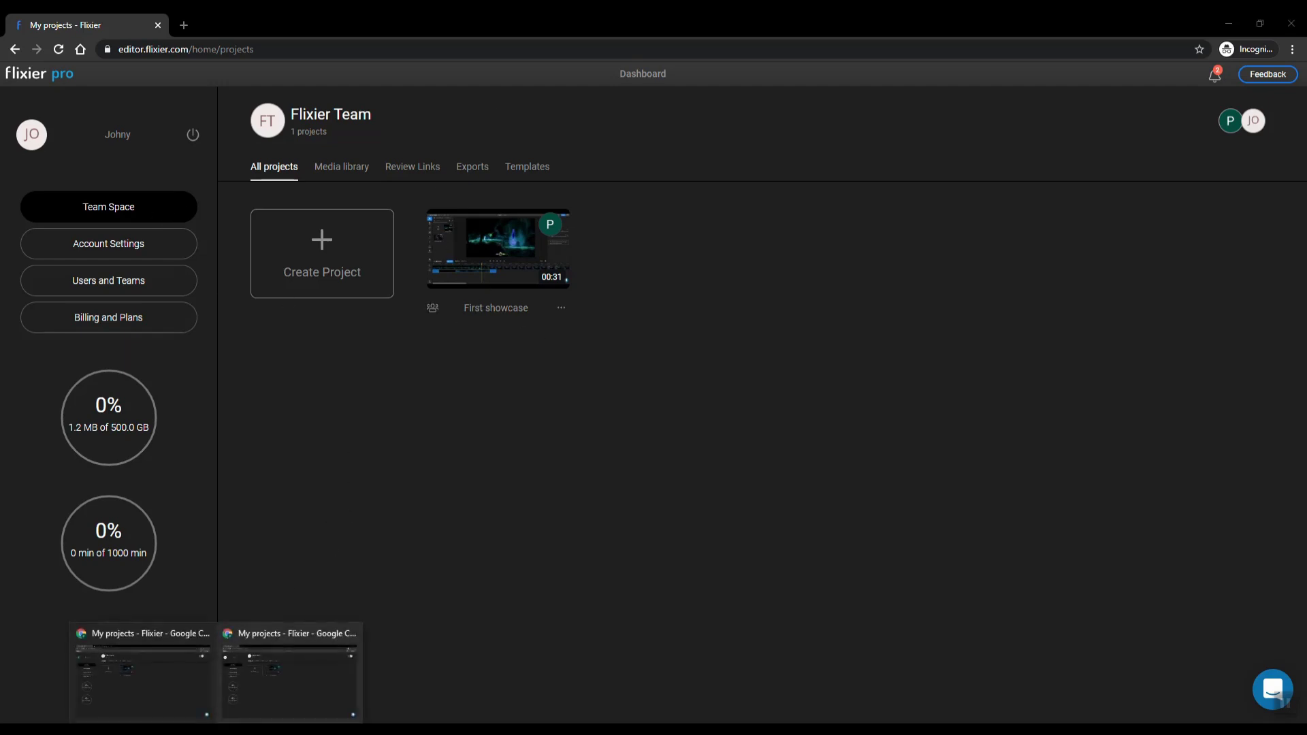
Unshare First showcase from the owner's window, check the member's window, then switch back
left_click(169, 708)
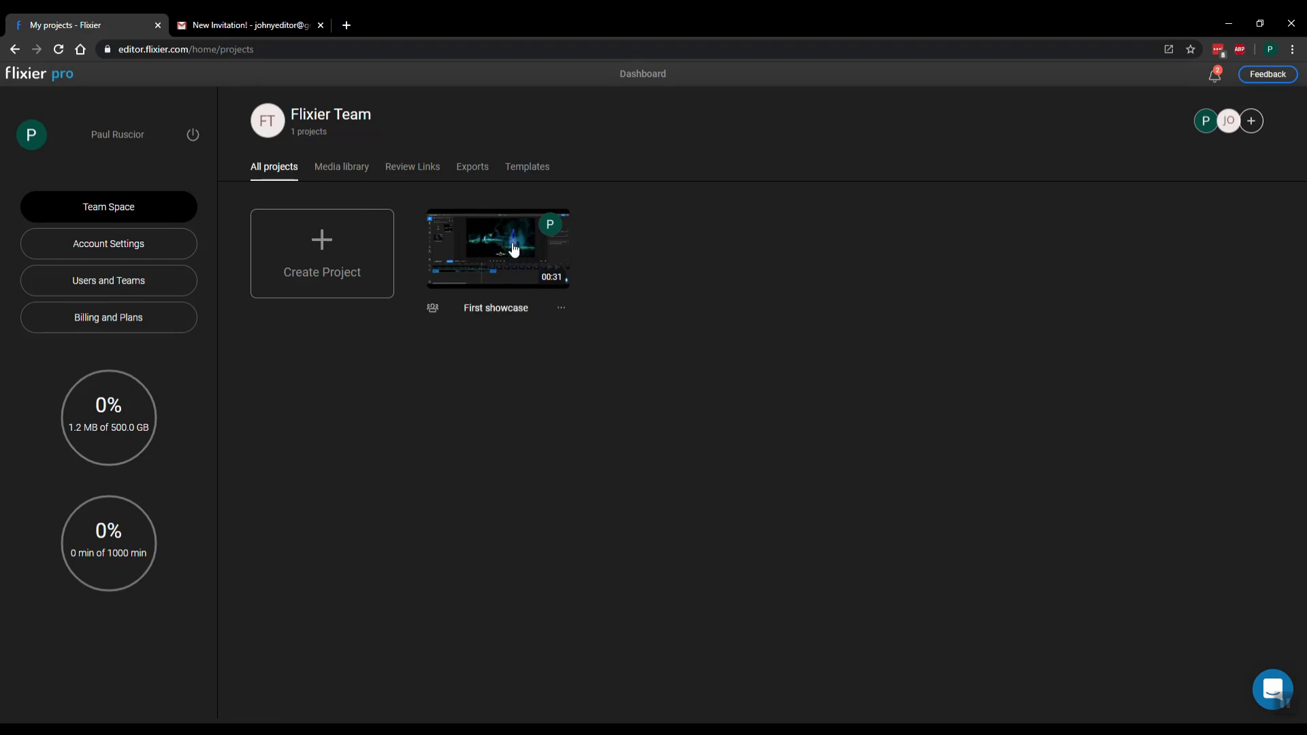
left_click(560, 312)
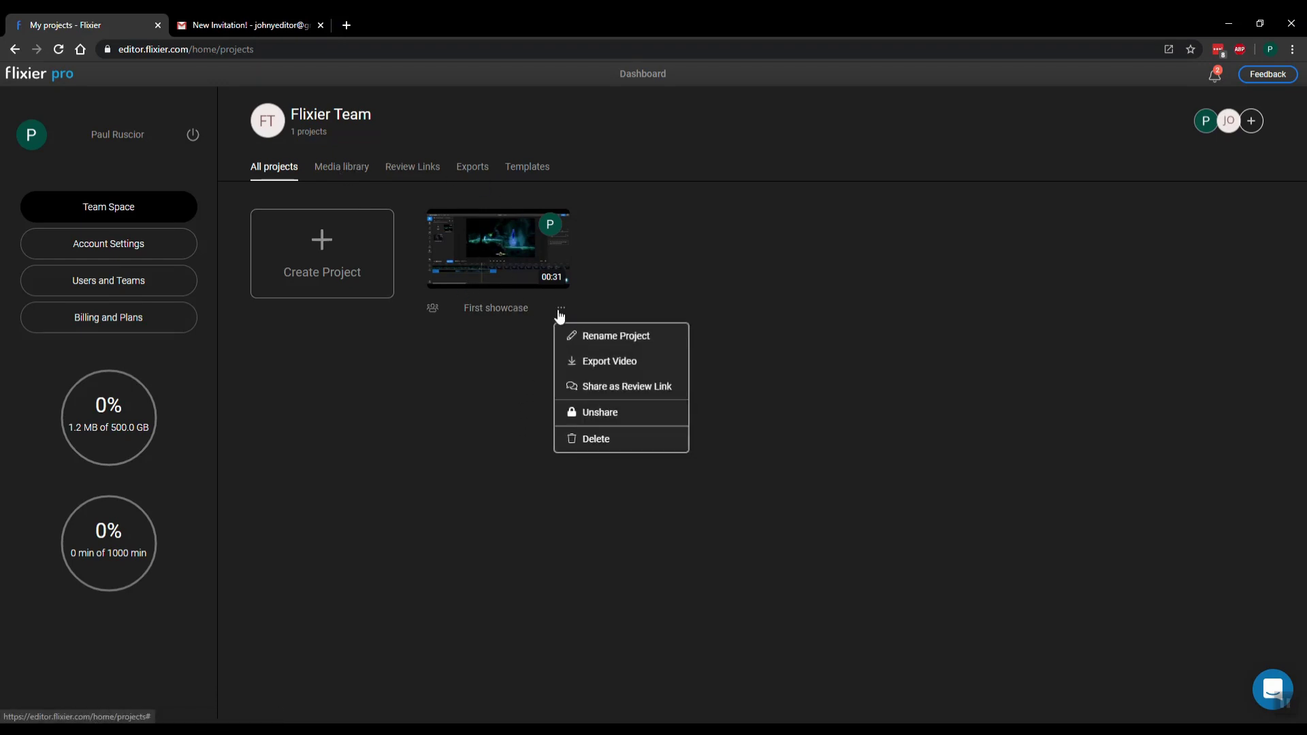
left_click(587, 419)
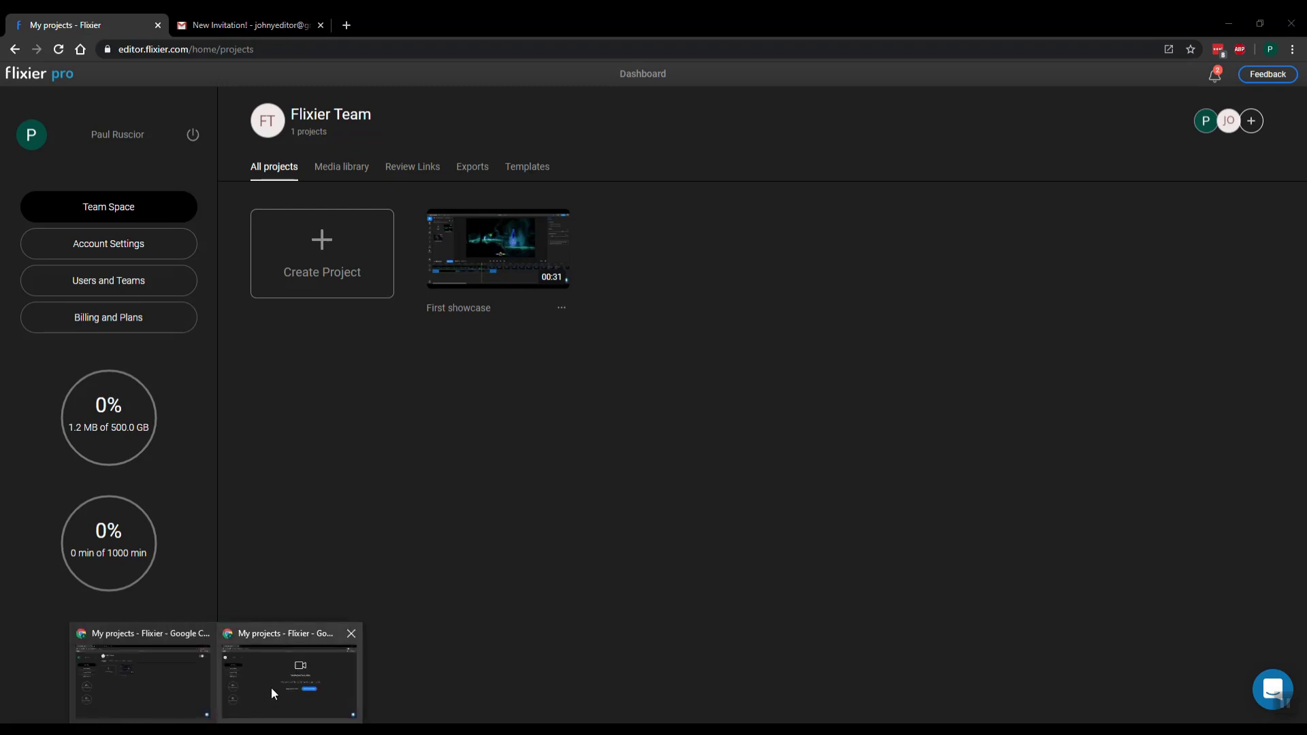
left_click(271, 688)
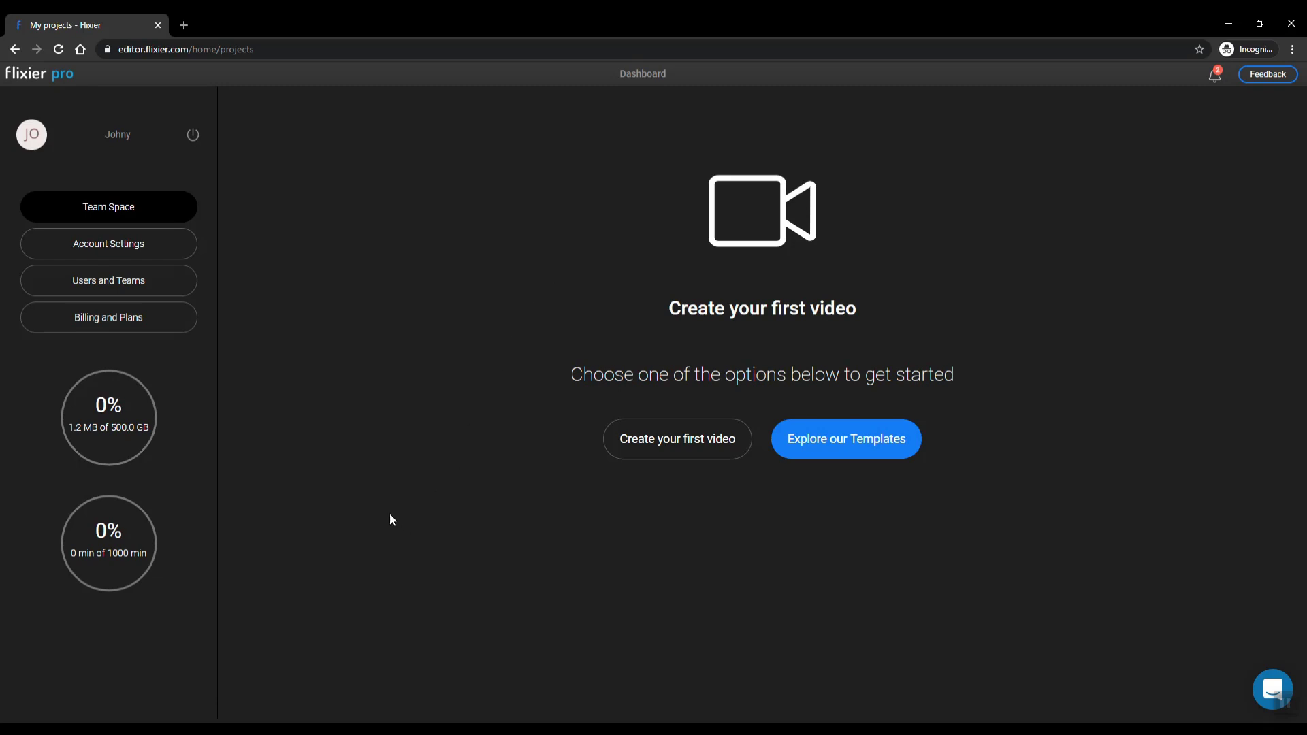
left_click(160, 716)
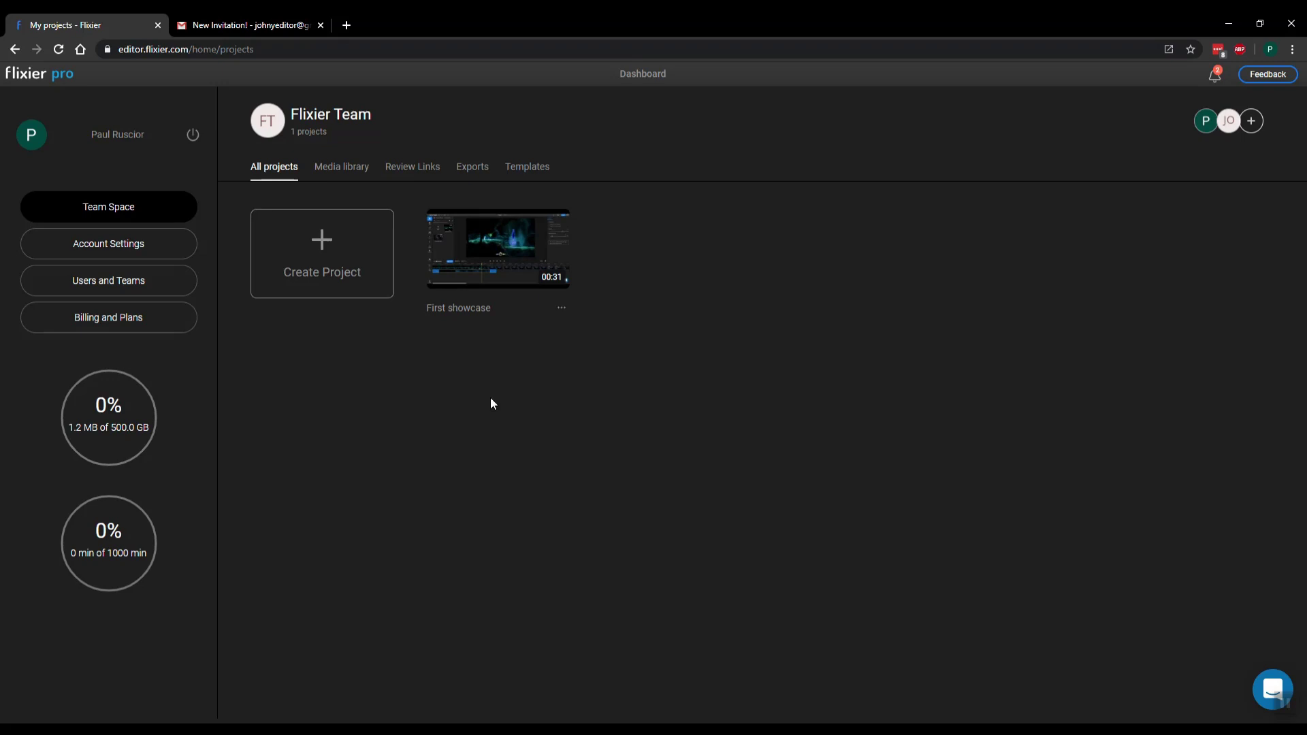
Open the team Media library and toggle between Personal and Team Library, ending on Team Library
left_click(341, 173)
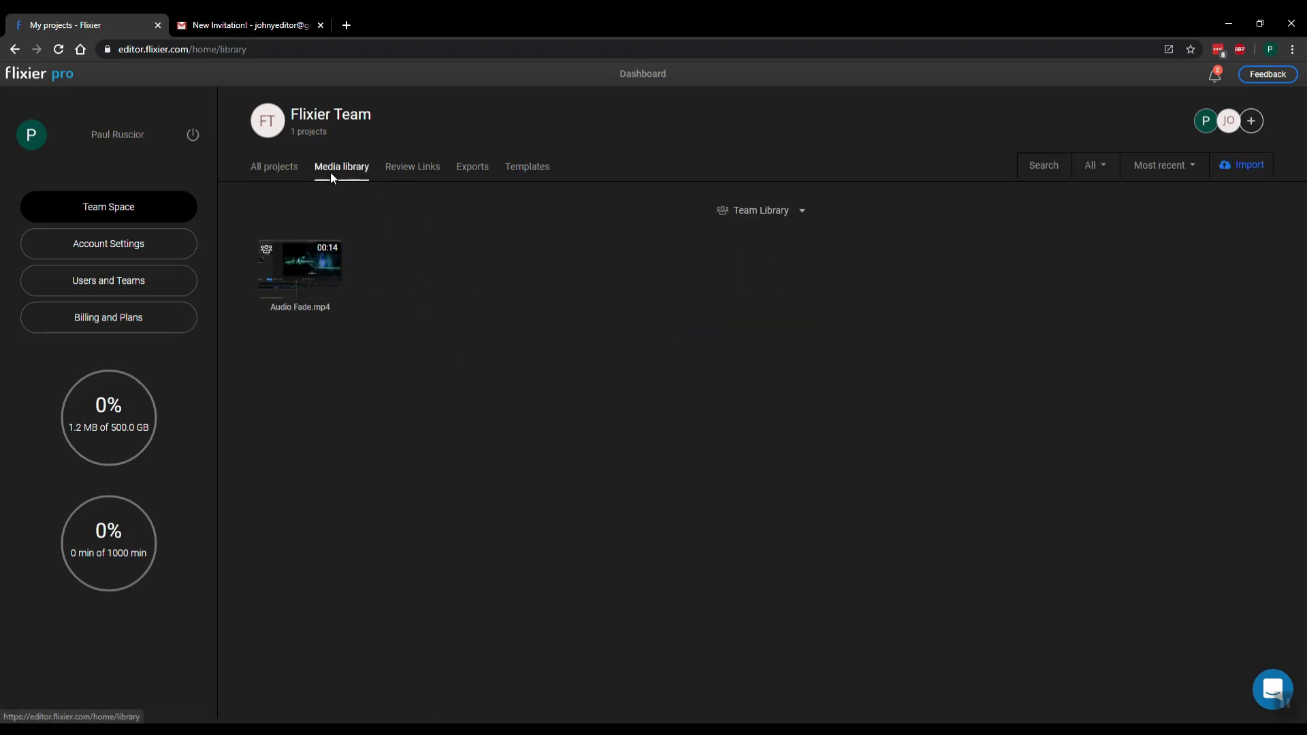
left_click(802, 209)
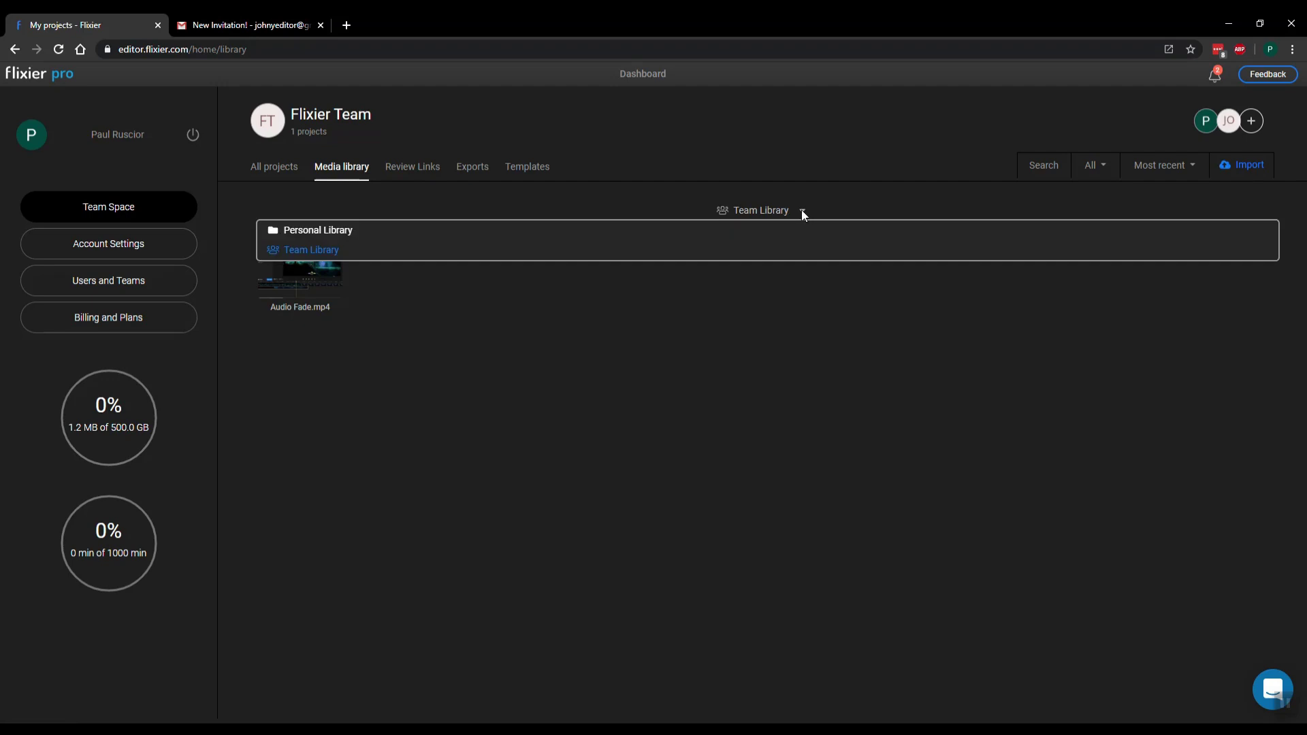
left_click(391, 235)
left_click(723, 208)
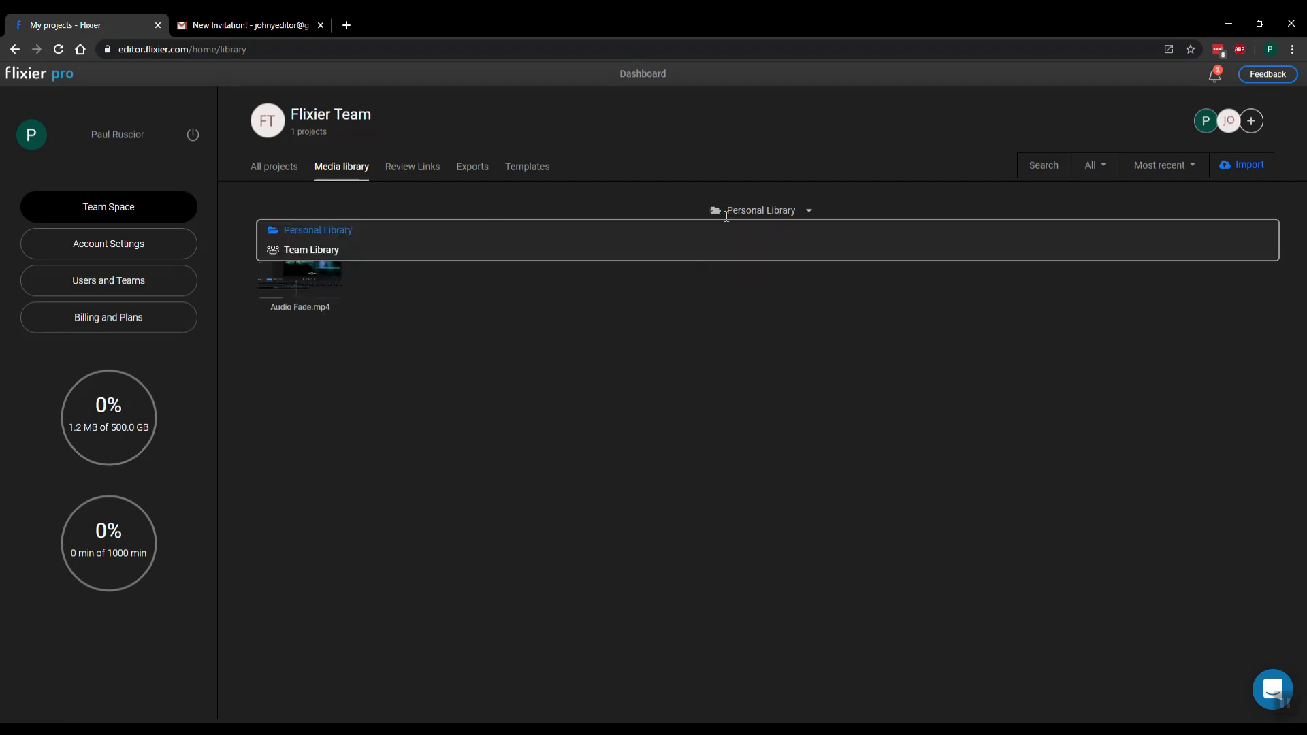
left_click(688, 256)
left_click(723, 211)
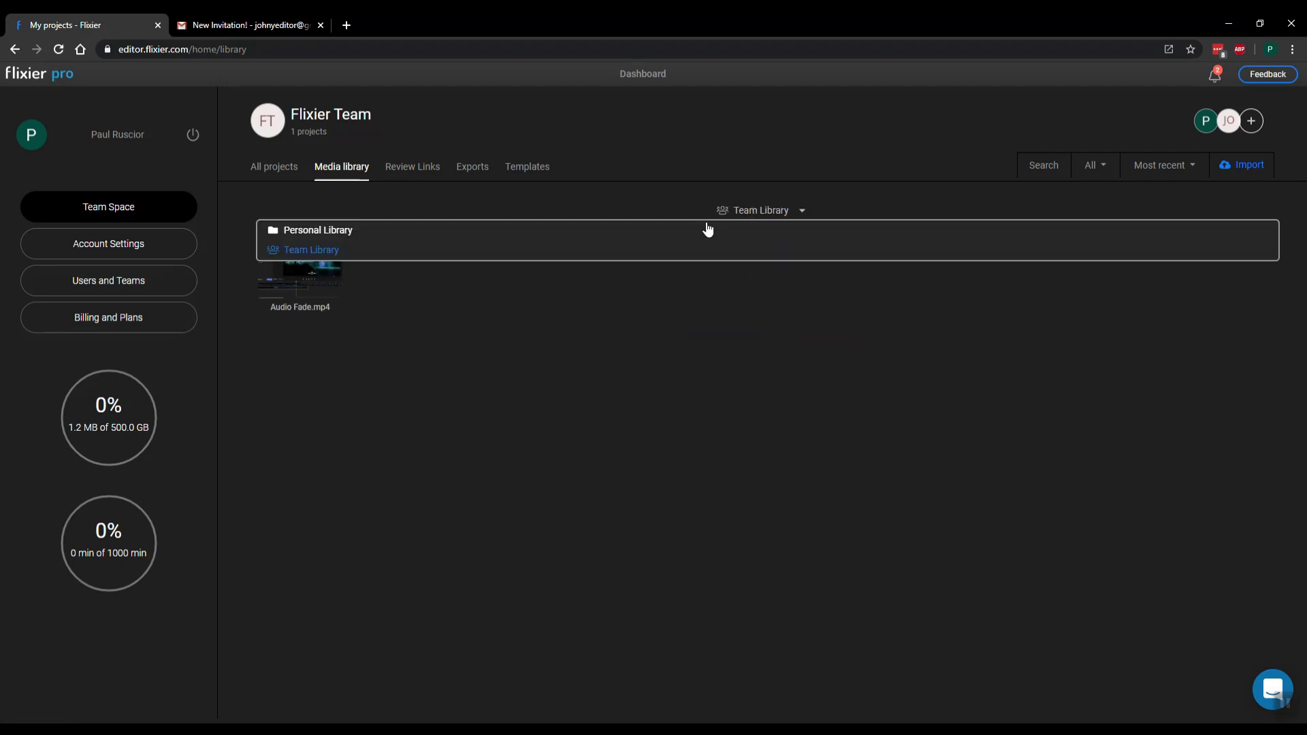
left_click(592, 475)
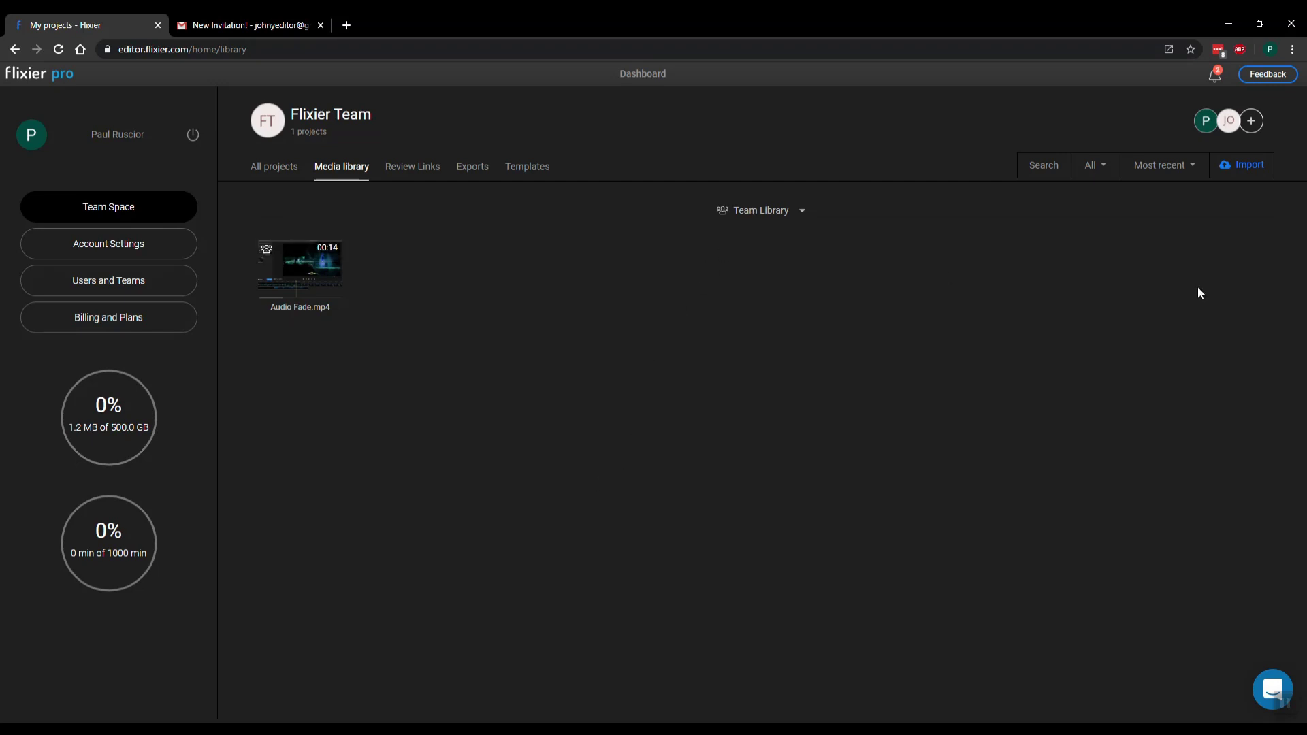
Open and close the Import options in the Media library
left_click(1251, 172)
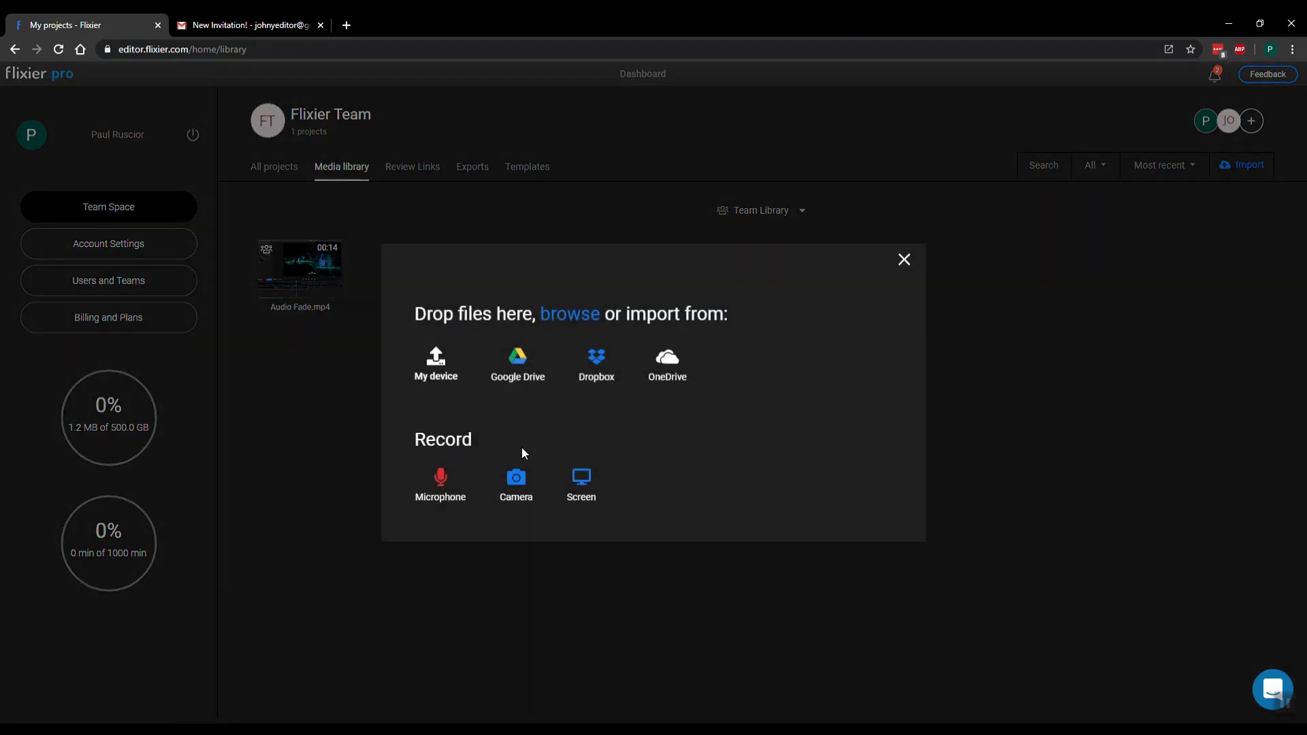
left_click(904, 259)
left_click(720, 217)
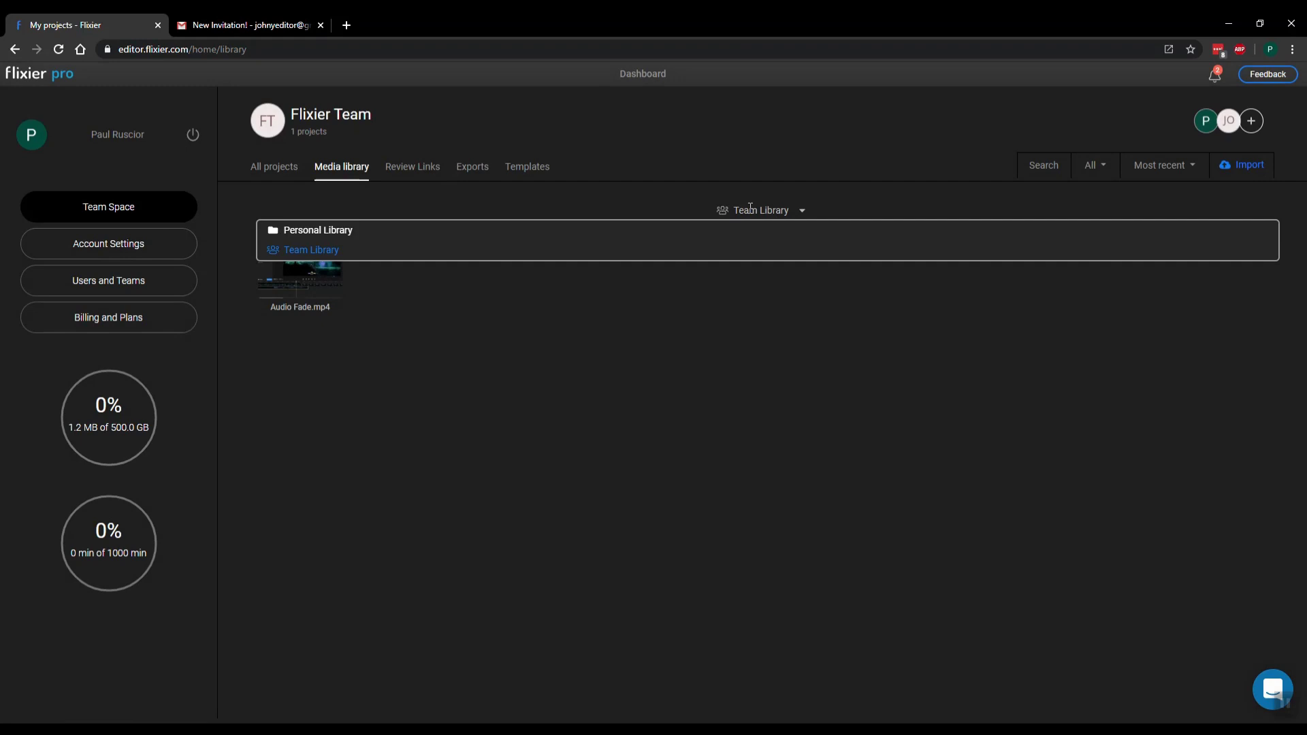
Unshare Audio Fade.mp4 from the Personal Library, then show the All projects page
left_click(552, 234)
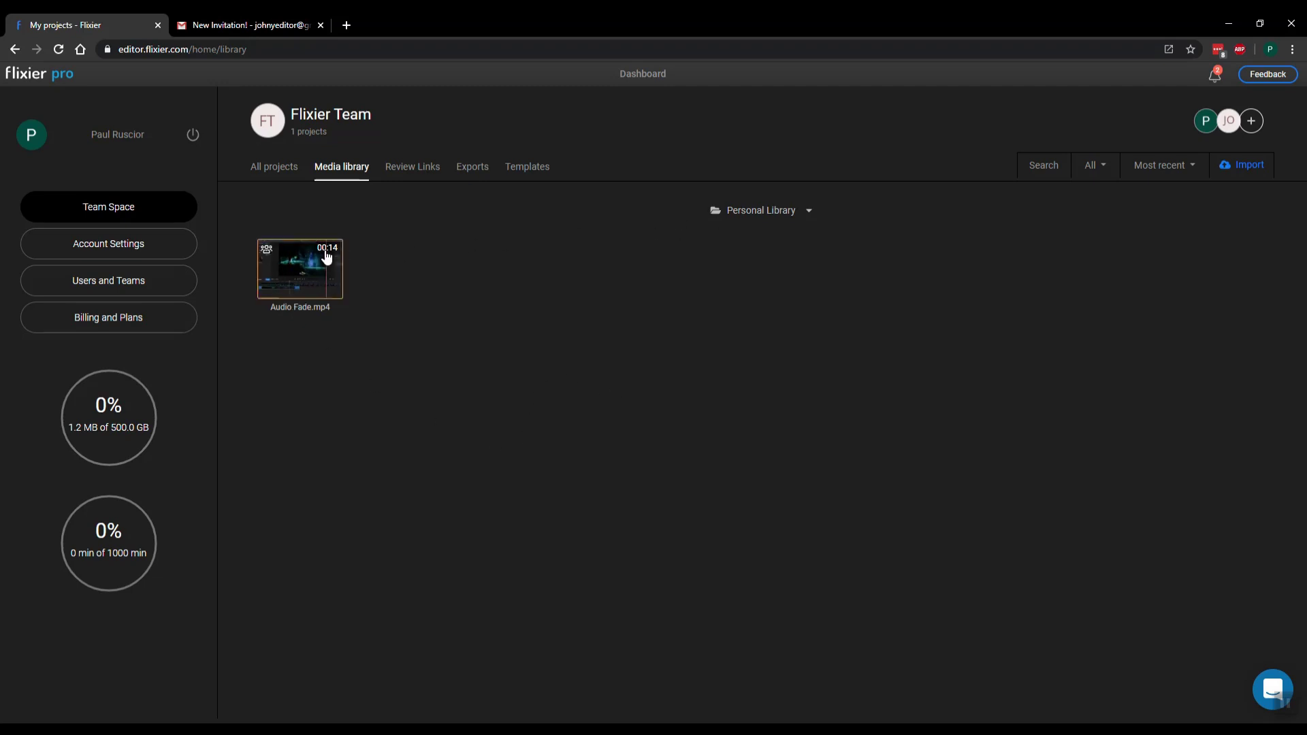
right_click(293, 266)
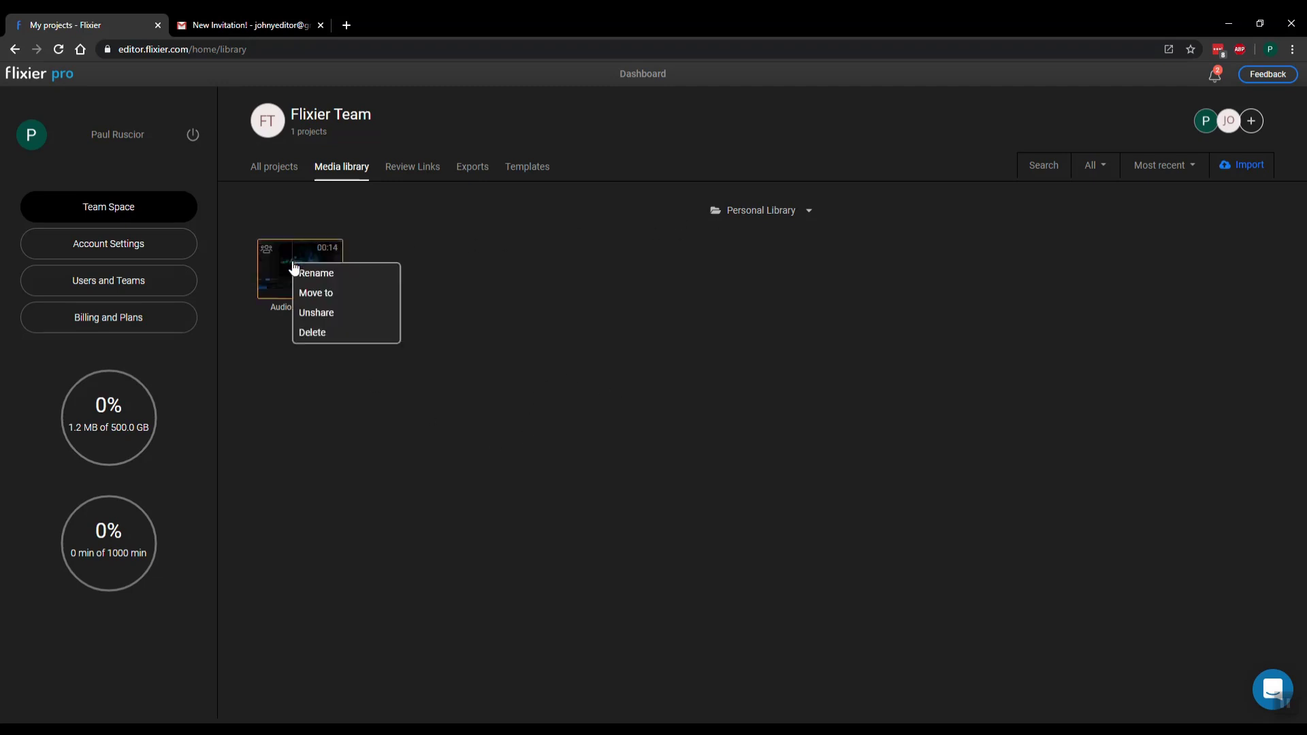
left_click(329, 315)
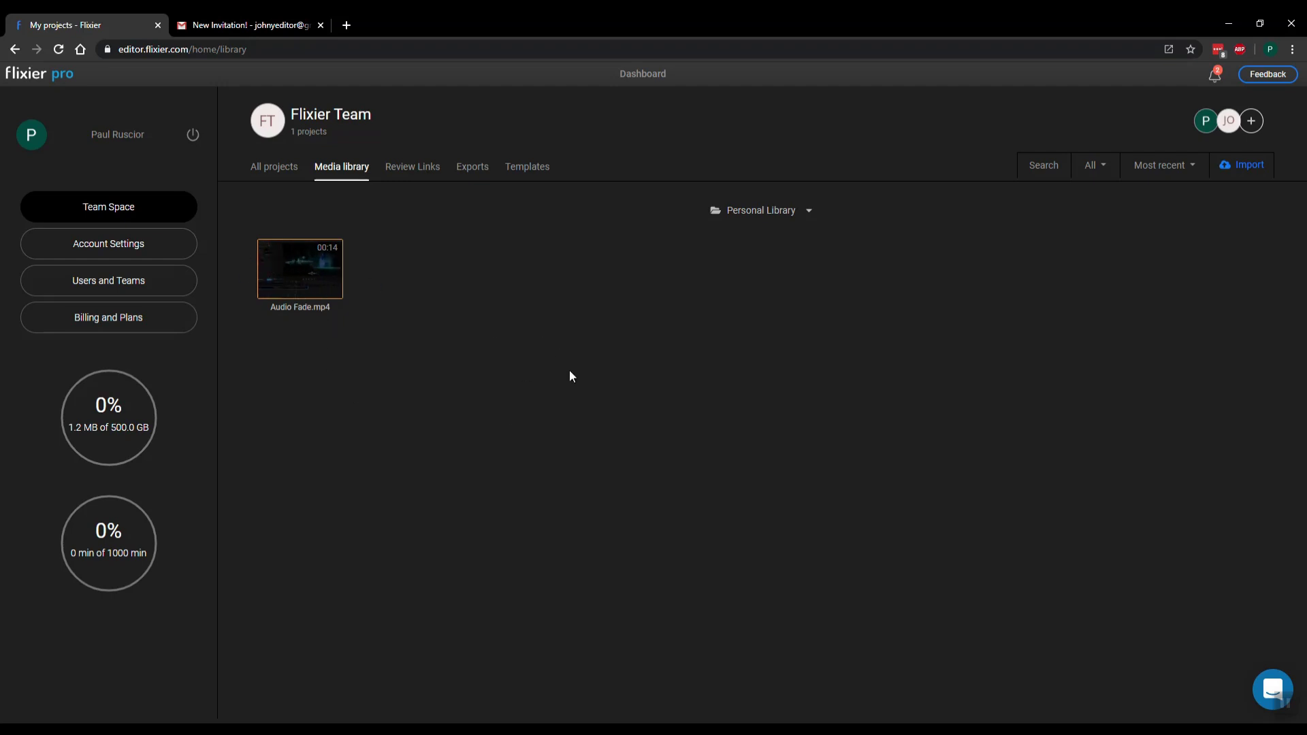
left_click(272, 167)
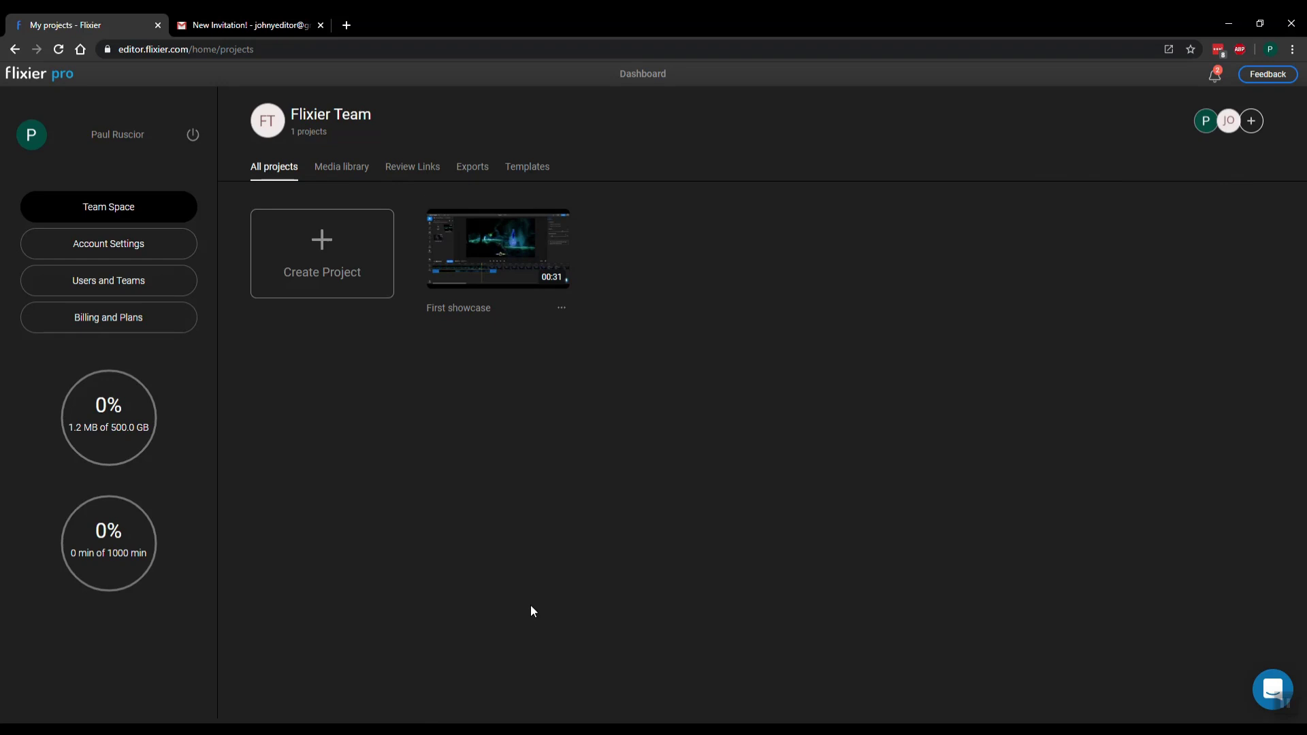